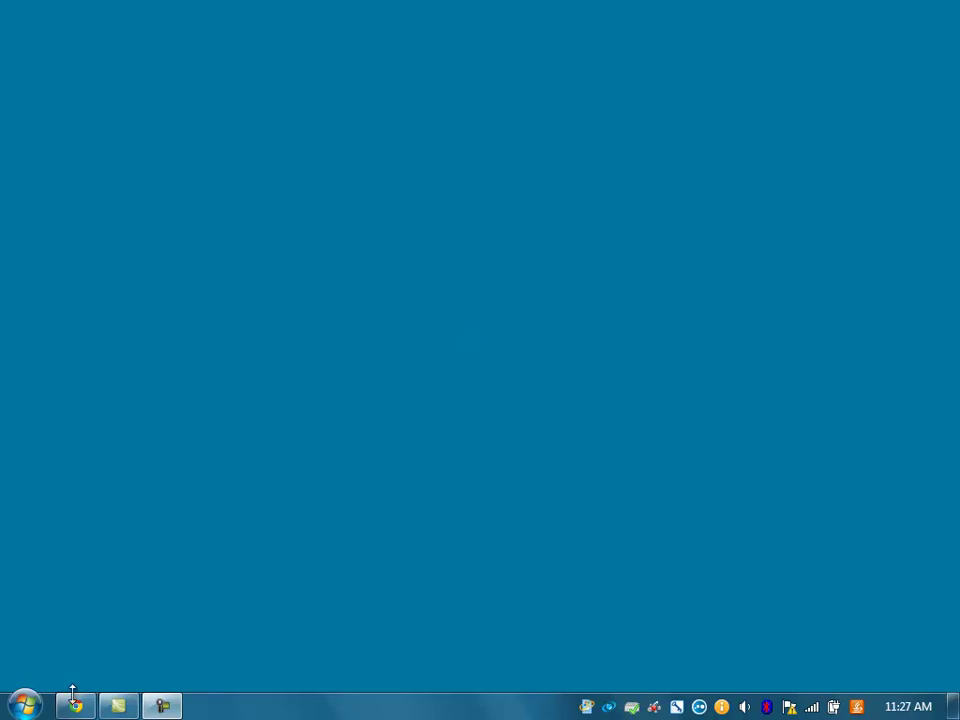
# - Log in to the support portal and download the AQUARIUS Server 3.4 kit from AQUARIUS Downloads
pyautogui.click(76, 706)
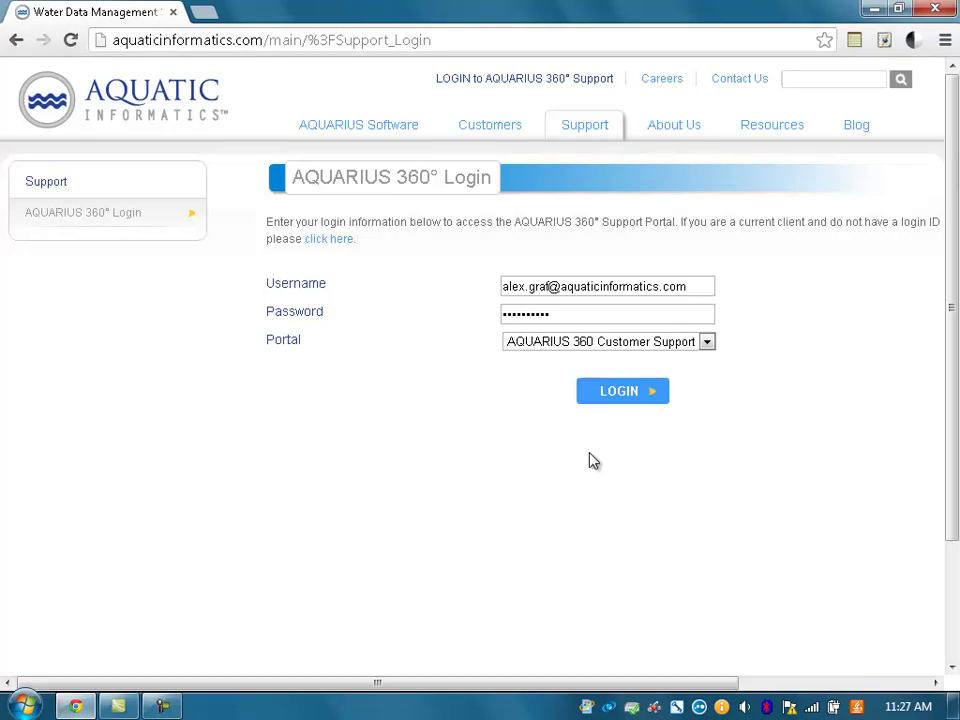
pyautogui.click(621, 392)
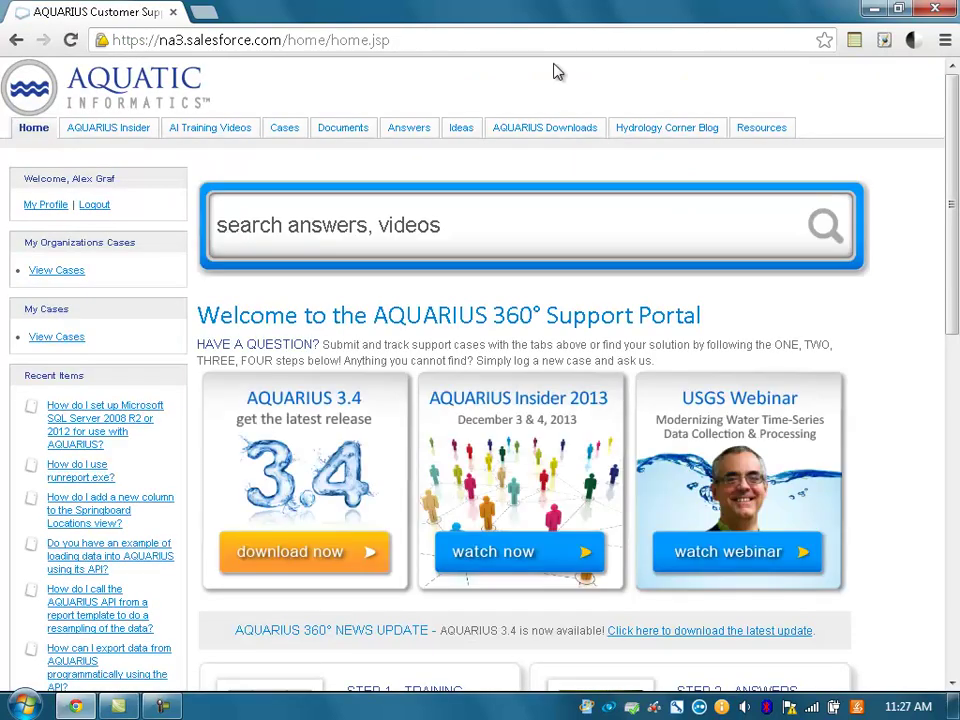
pyautogui.click(544, 128)
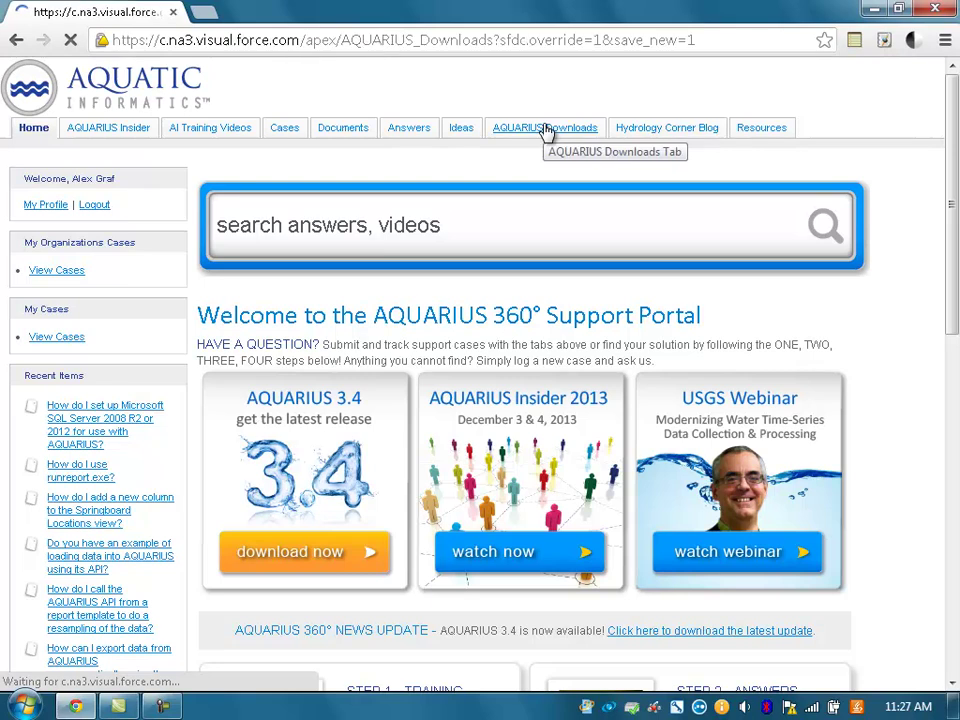
pyautogui.moveTo(953, 236); pyautogui.dragTo(953, 410)
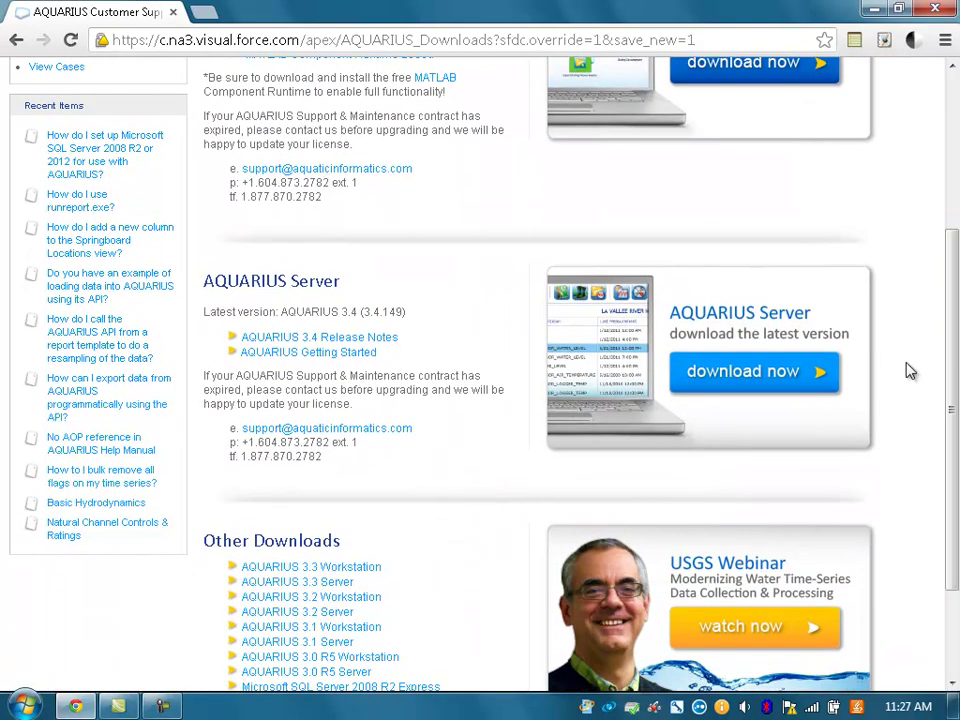
pyautogui.click(750, 371)
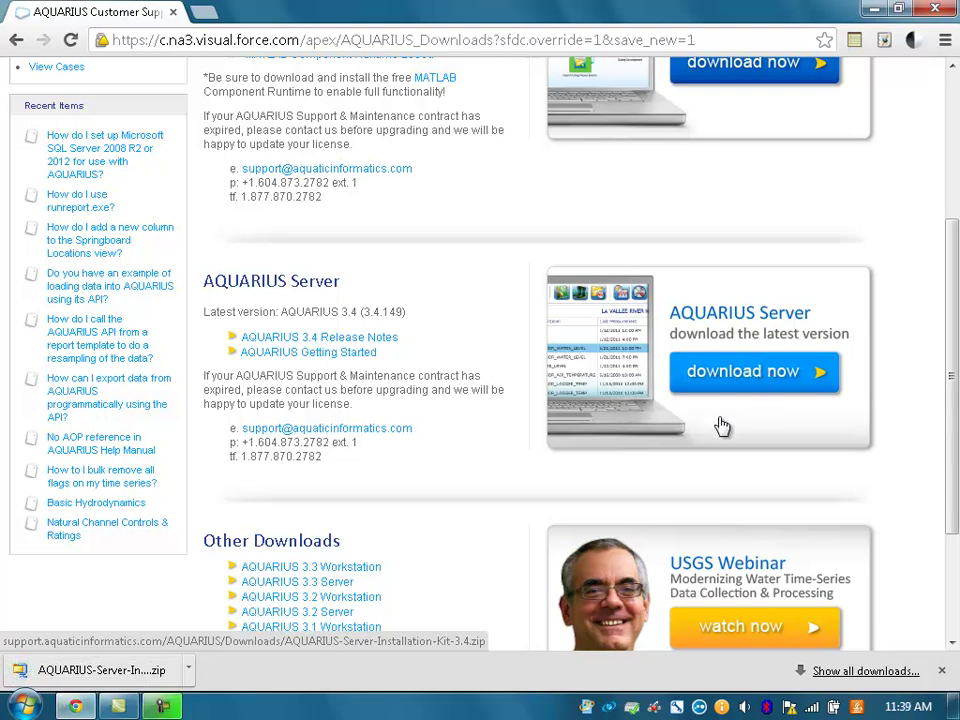
# - Locate the downloaded kit zip in Downloads and extract it there with WinZip
pyautogui.click(189, 670)
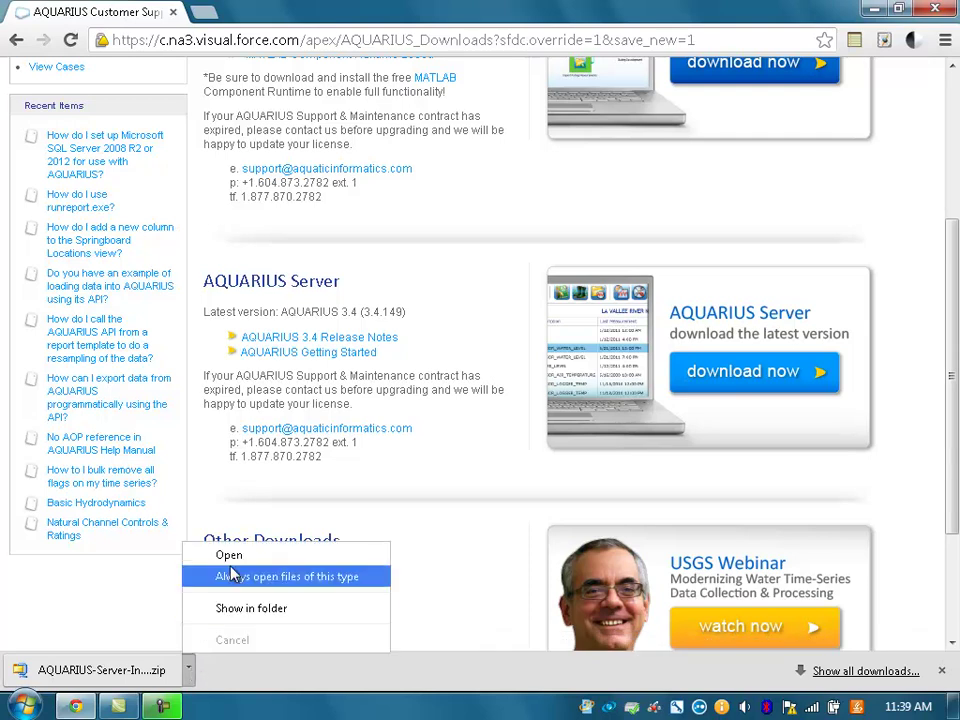
pyautogui.click(250, 610)
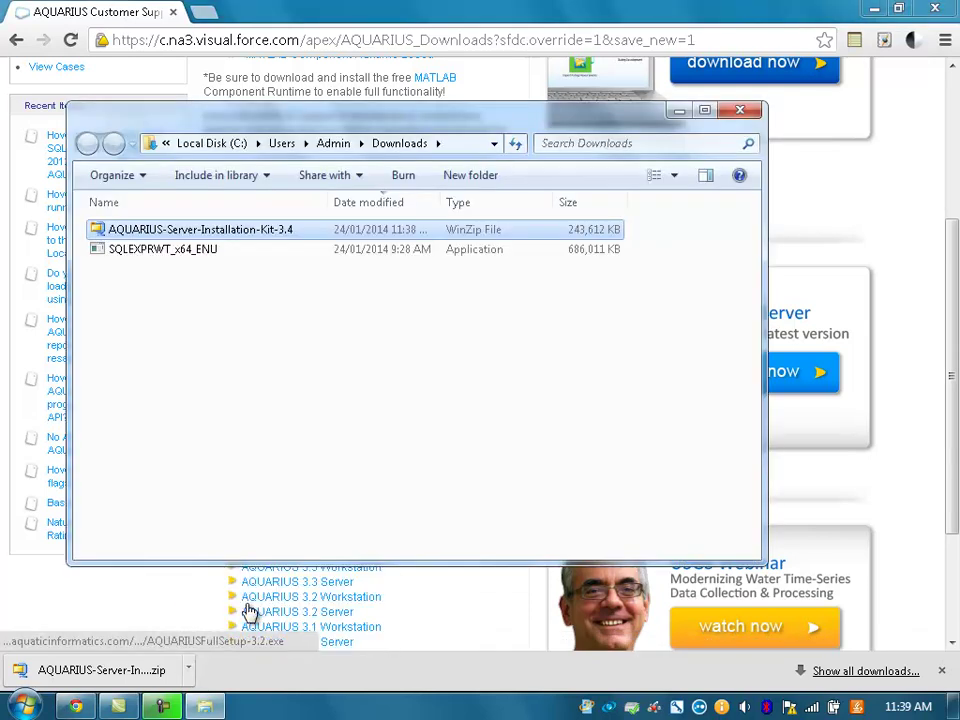
pyautogui.rightClick(275, 234)
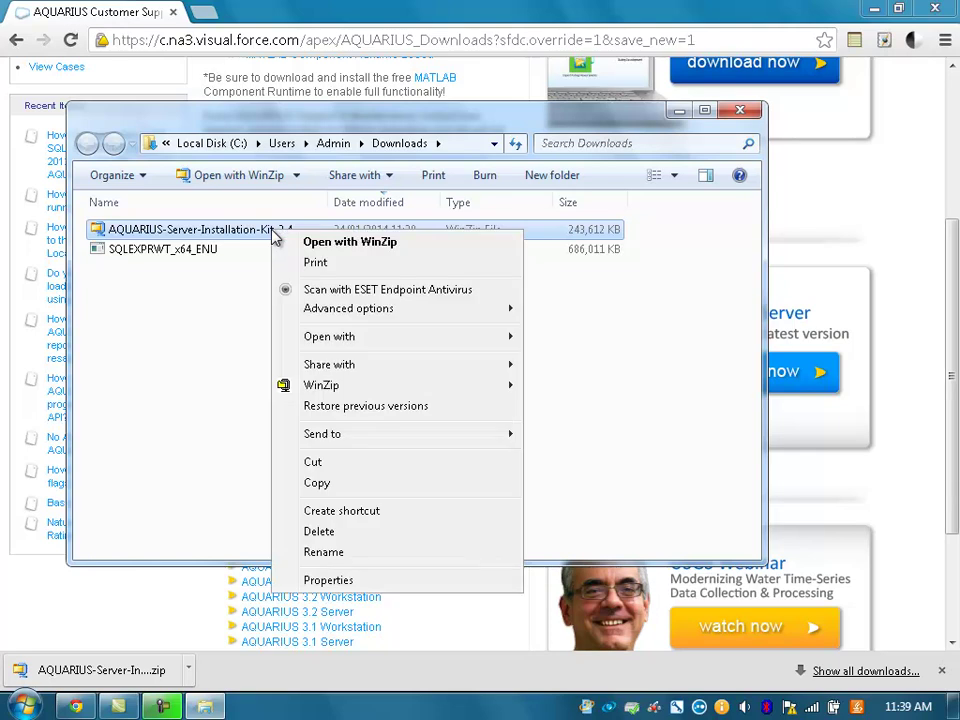
pyautogui.moveTo(362, 388)
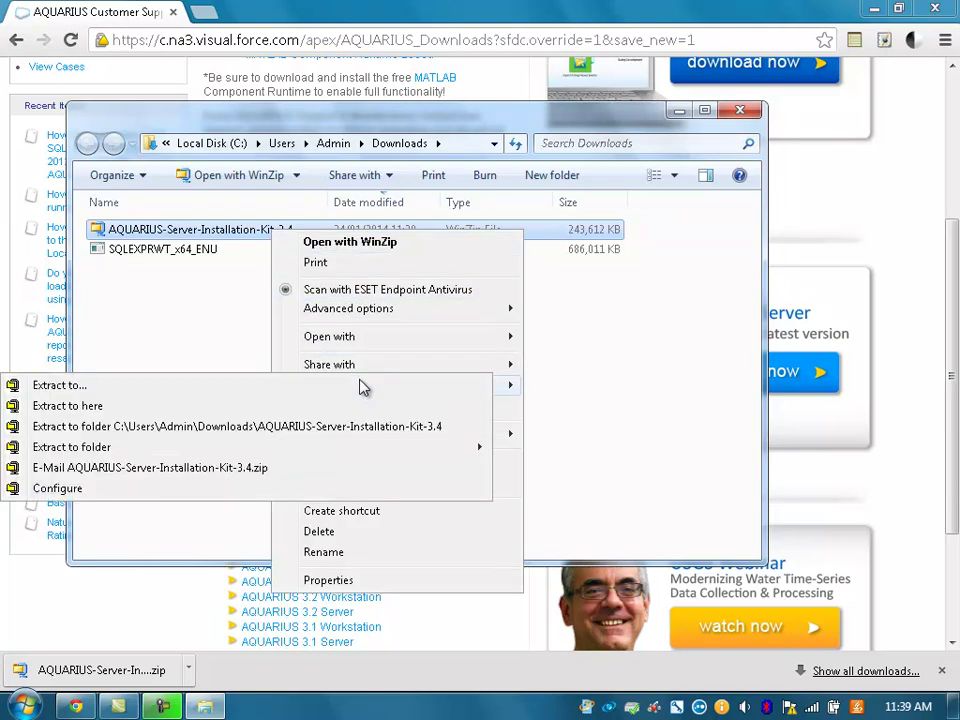
pyautogui.click(318, 406)
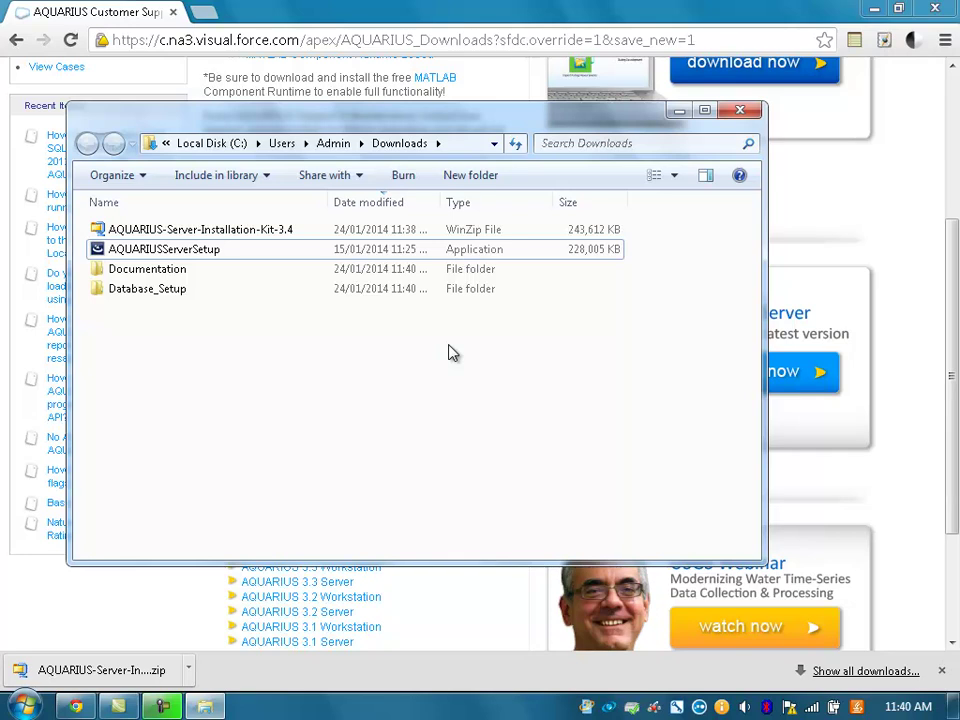
pyautogui.click(315, 255)
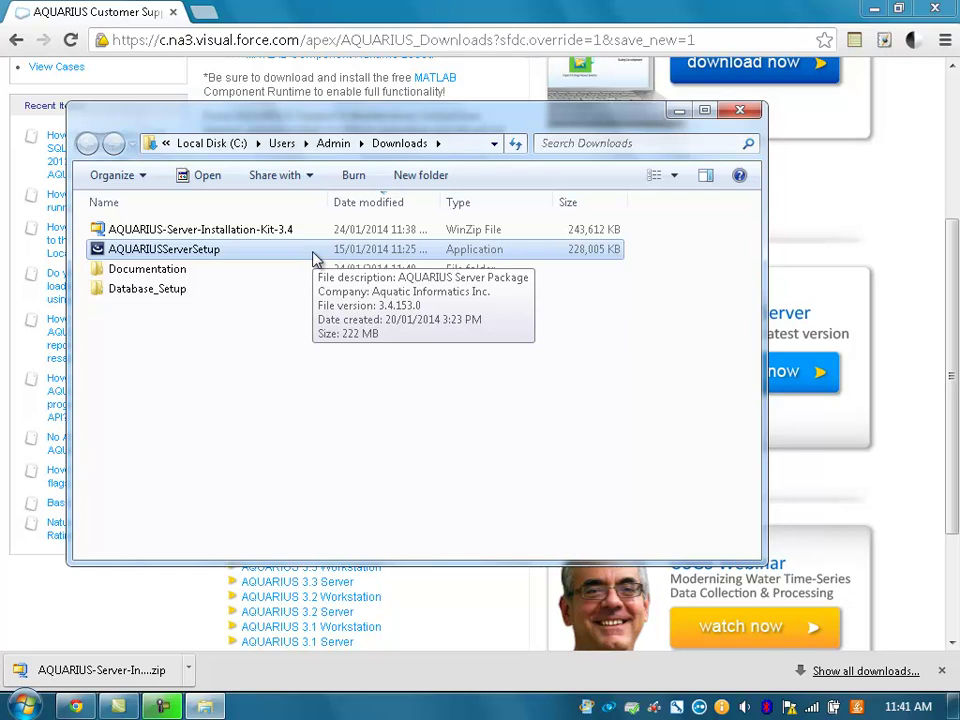
pyautogui.doubleClick(200, 271)
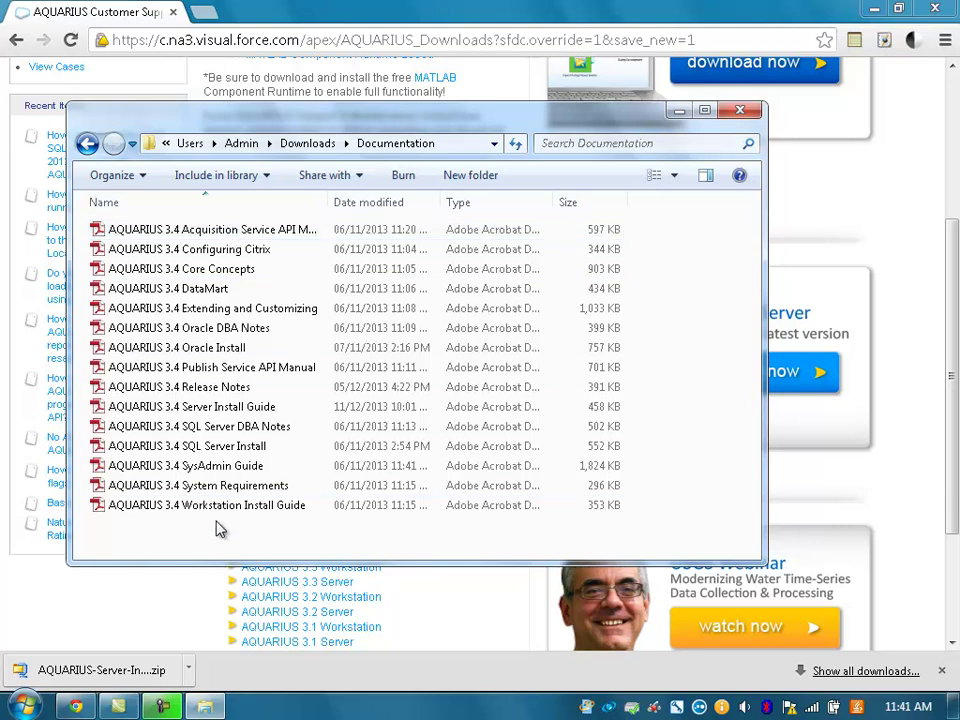
pyautogui.click(226, 412)
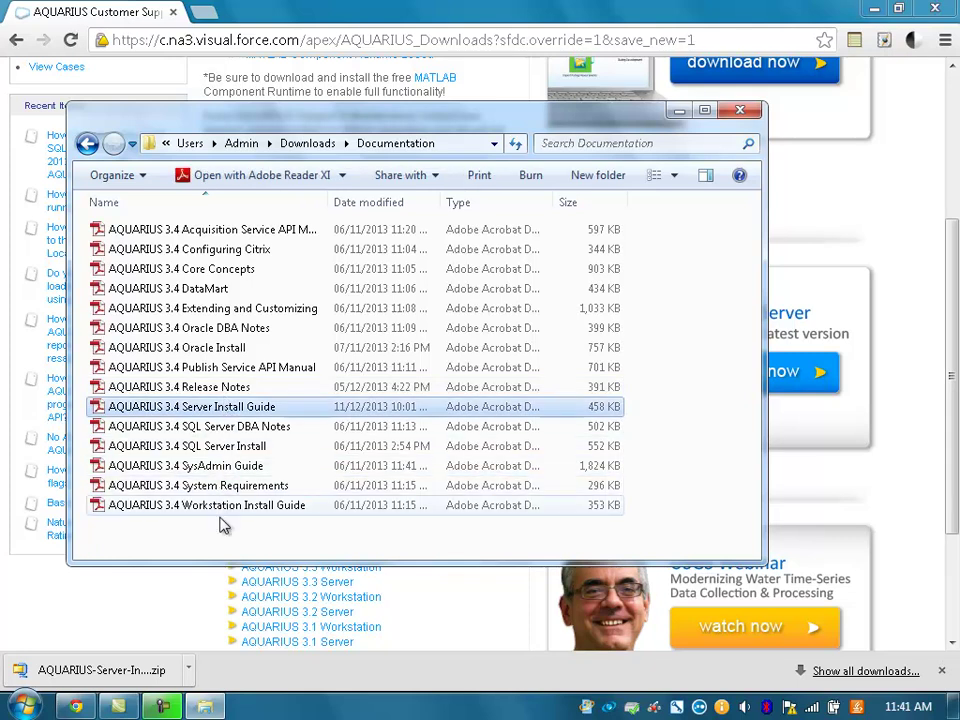
pyautogui.click(86, 143)
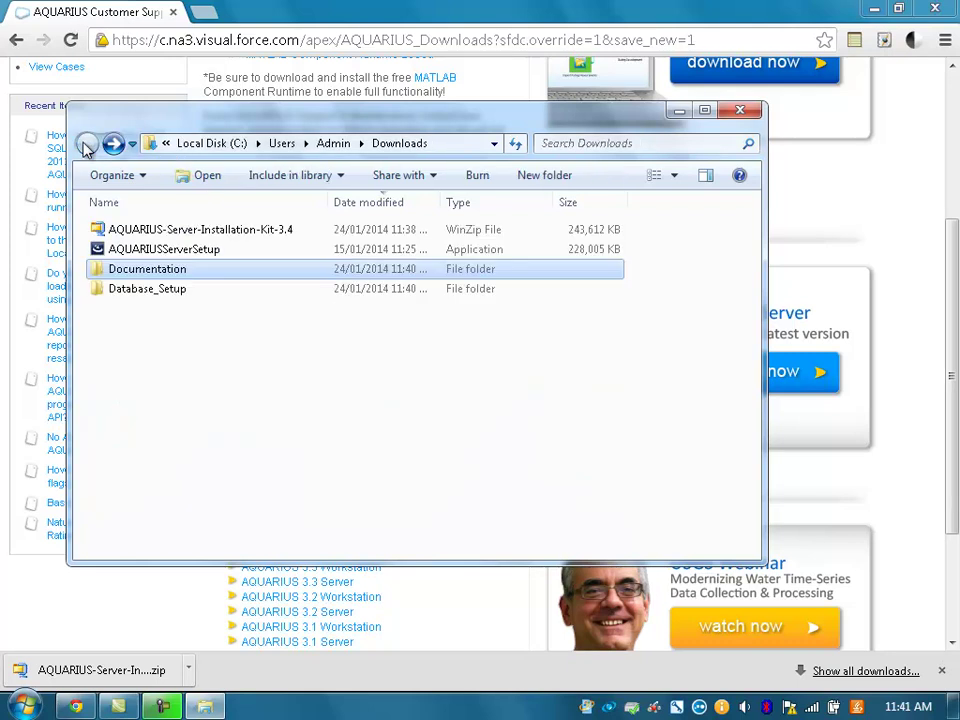
pyautogui.click(128, 290)
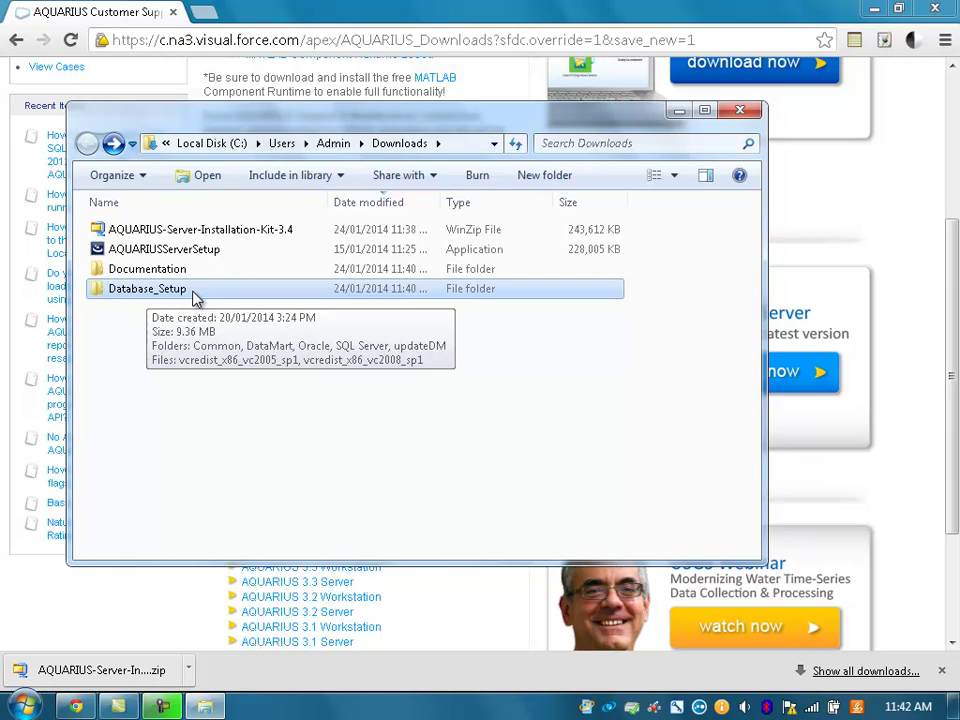
# - Copy the Database_Setup folder from Downloads and paste it into C:\temp
pyautogui.rightClick(195, 298)
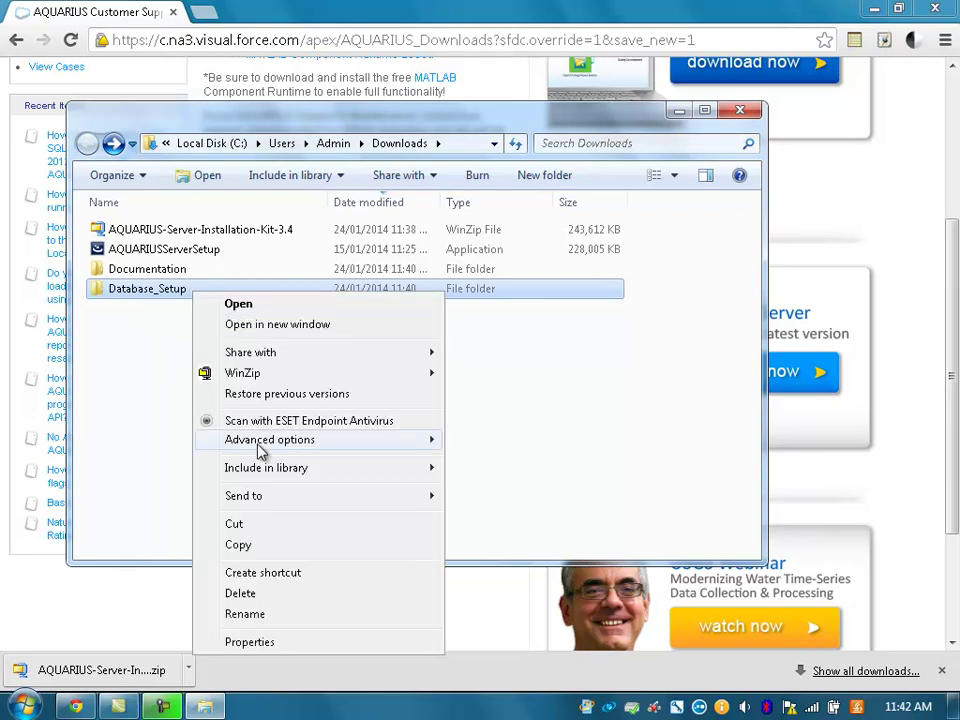
pyautogui.click(273, 556)
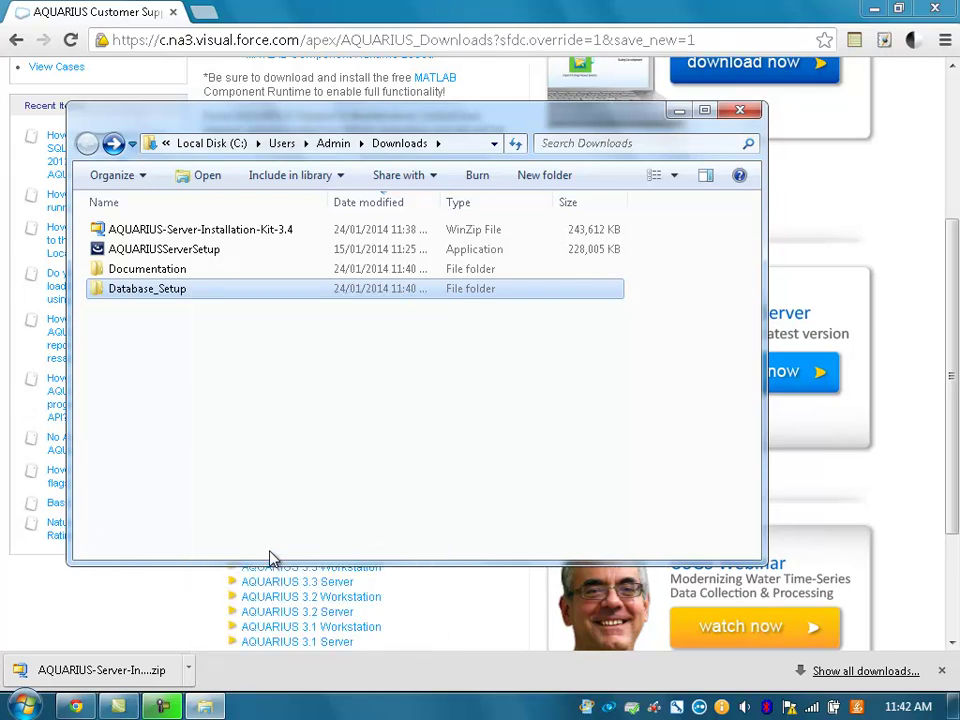
pyautogui.click(475, 150)
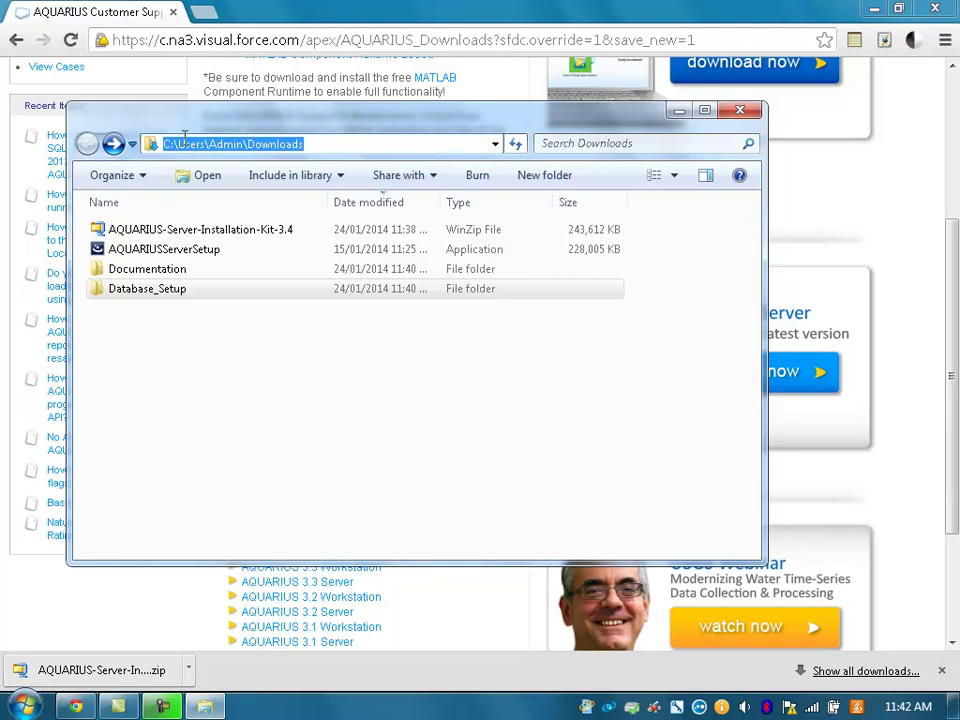
pyautogui.write('c:\temp')
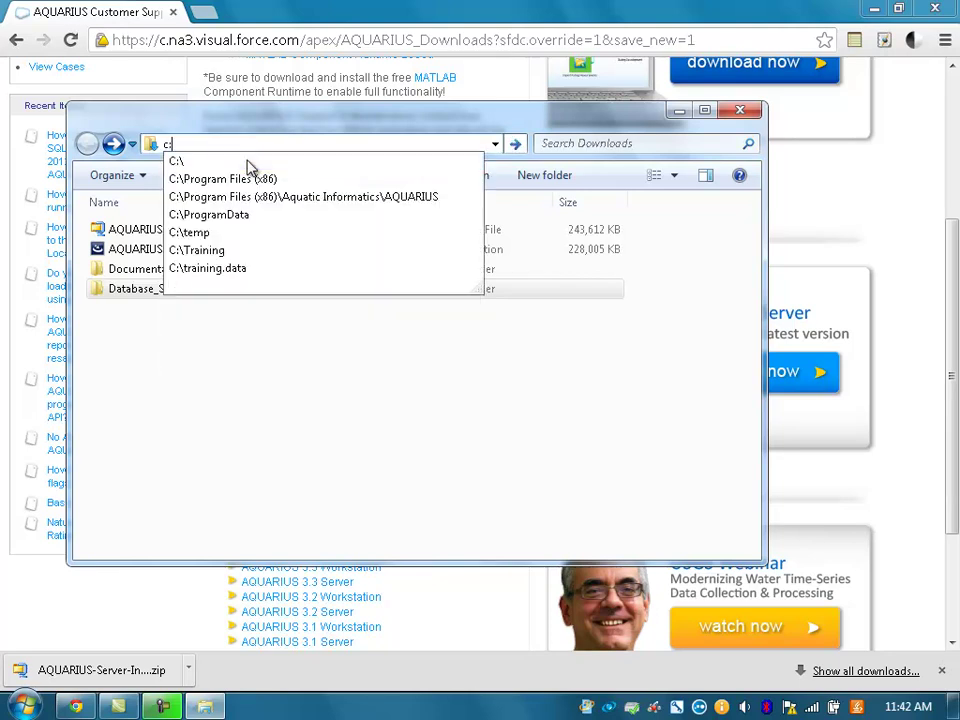
pyautogui.press('Return')
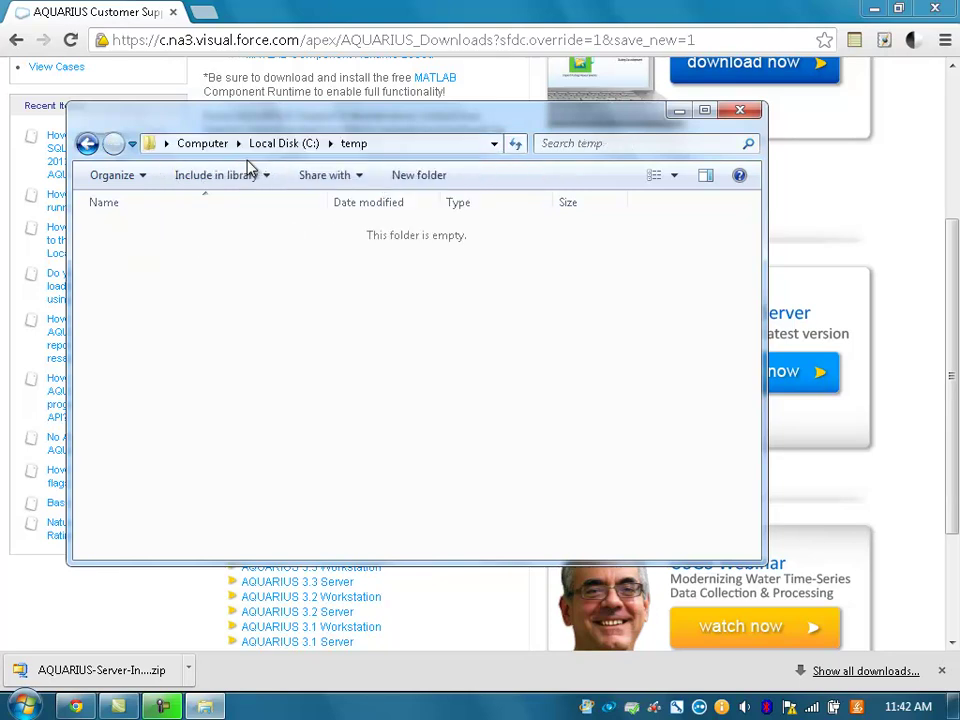
pyautogui.rightClick(191, 340)
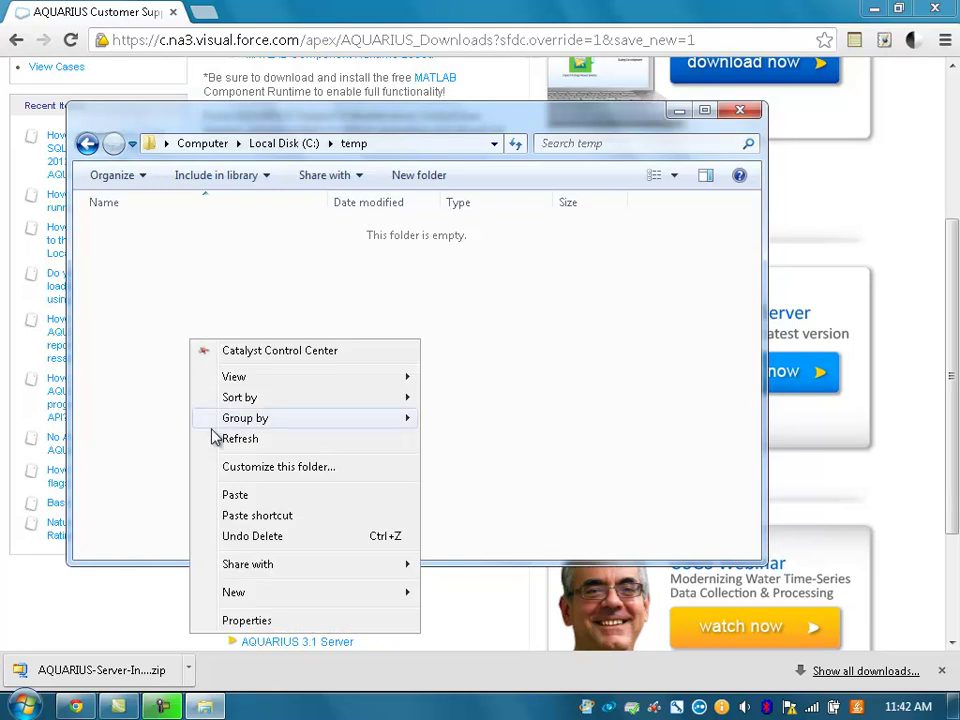
pyautogui.click(246, 494)
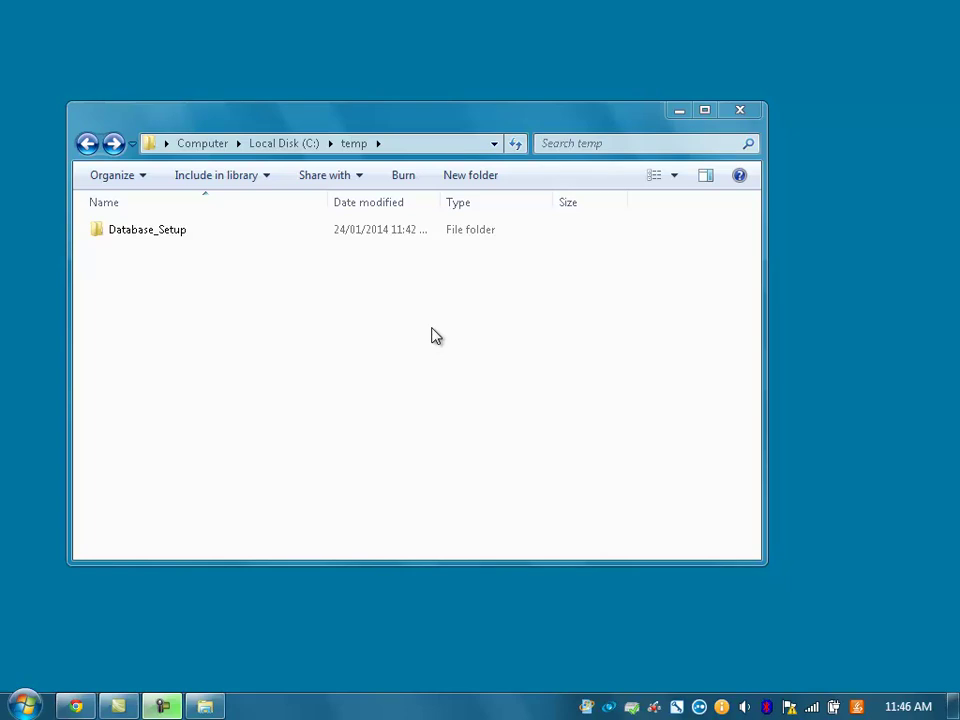
# - Launch SQL Server Management Studio from the Microsoft SQL Server 2012 program group
pyautogui.click(25, 704)
pyautogui.click(57, 628)
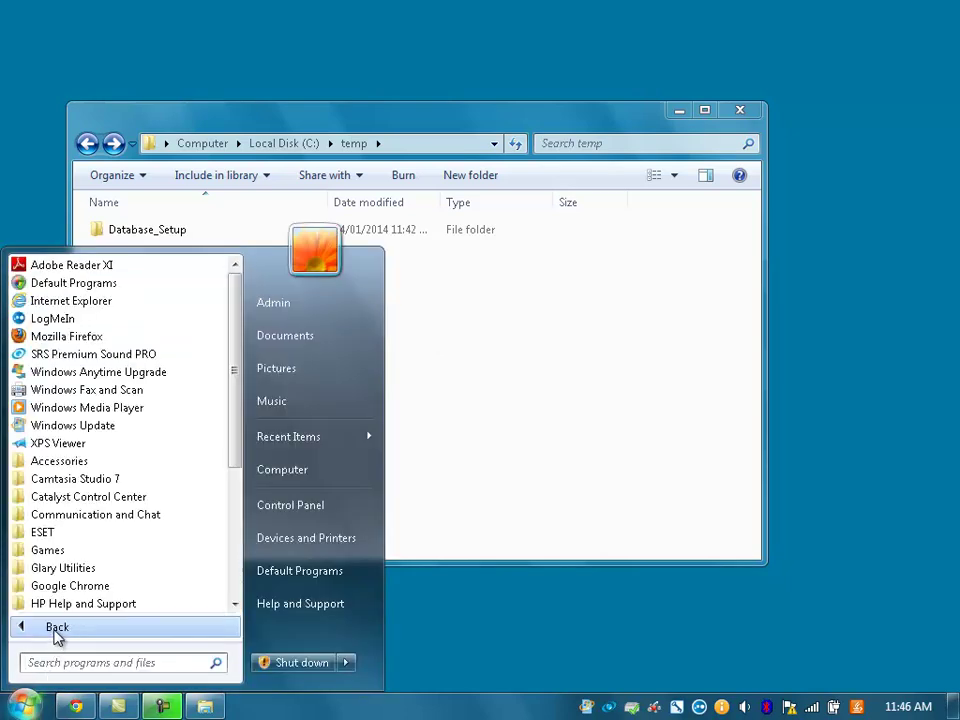
pyautogui.scroll(-5, 236, 590)
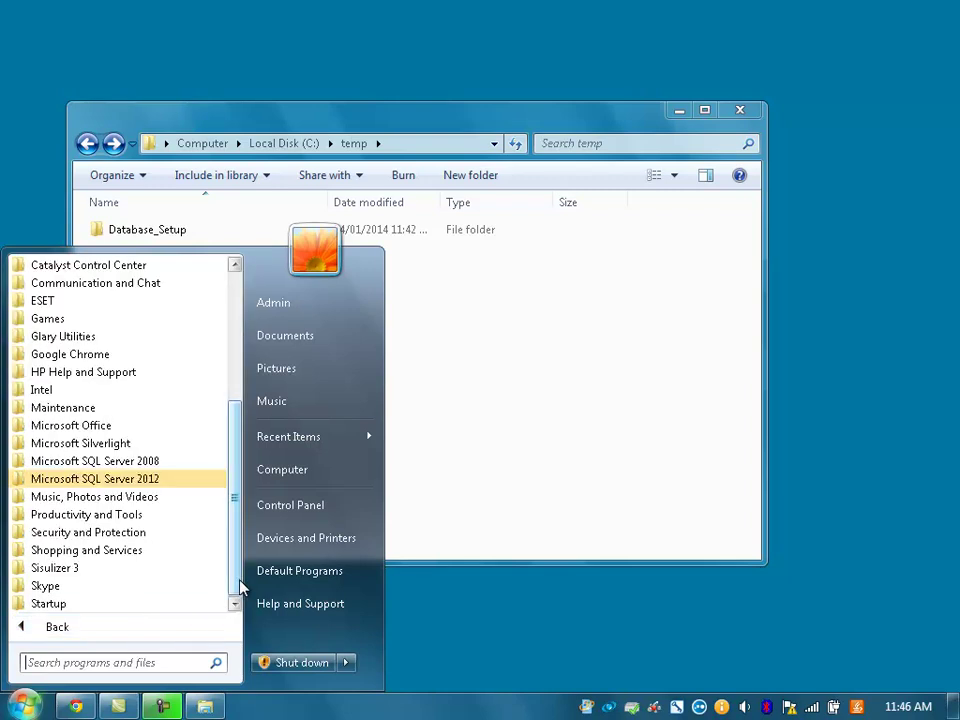
pyautogui.click(157, 482)
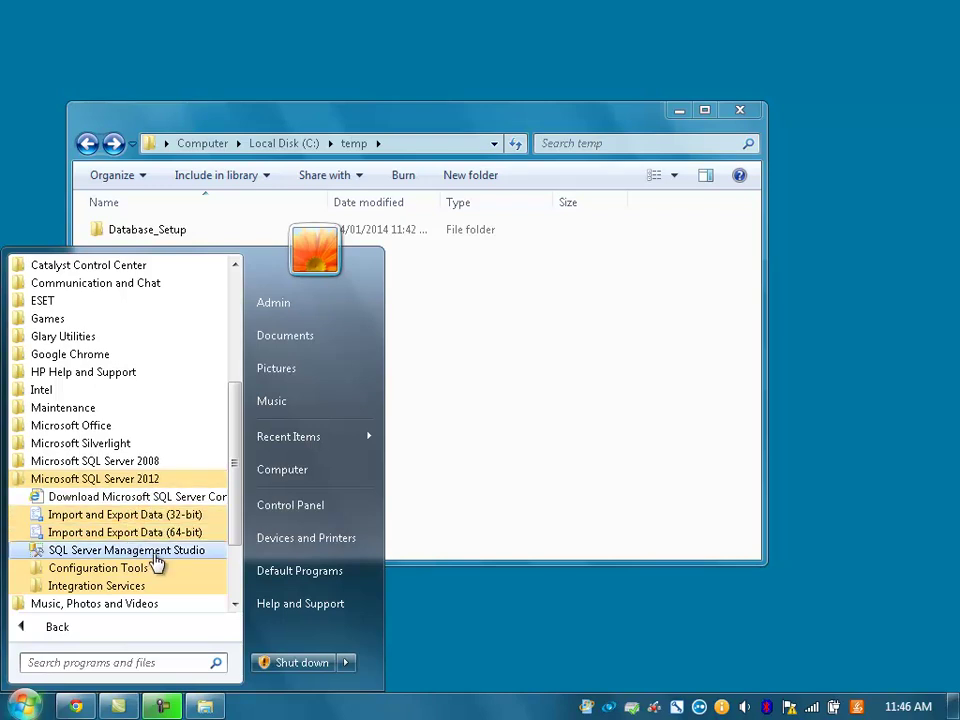
pyautogui.click(157, 552)
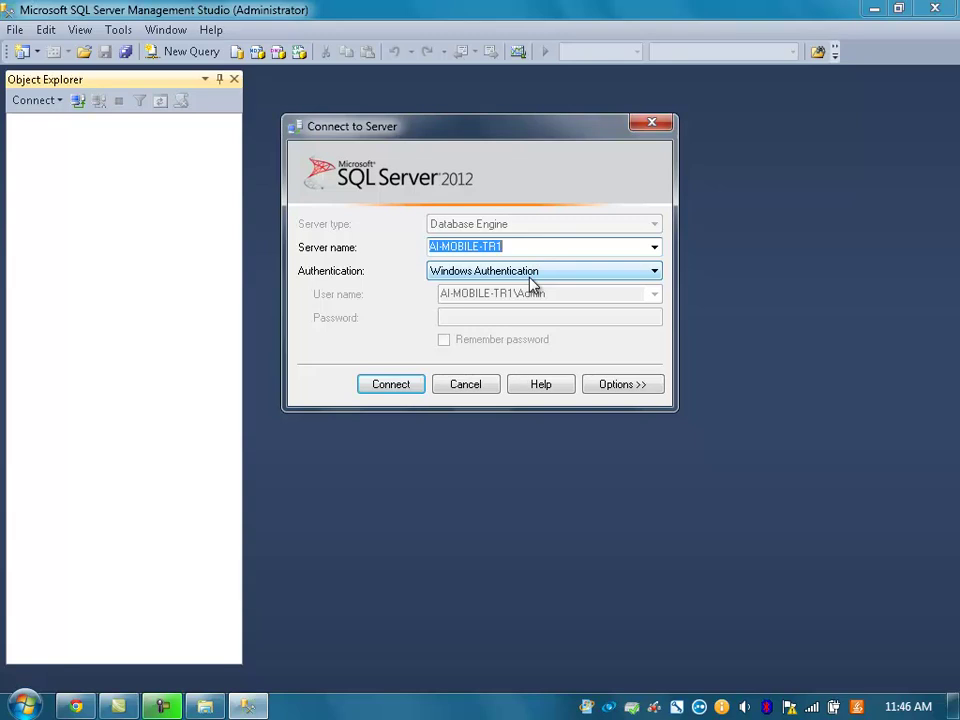
# - Connect with Windows Authentication, create the 'aquarius' database under Databases, then minimise SSMS
pyautogui.click(386, 385)
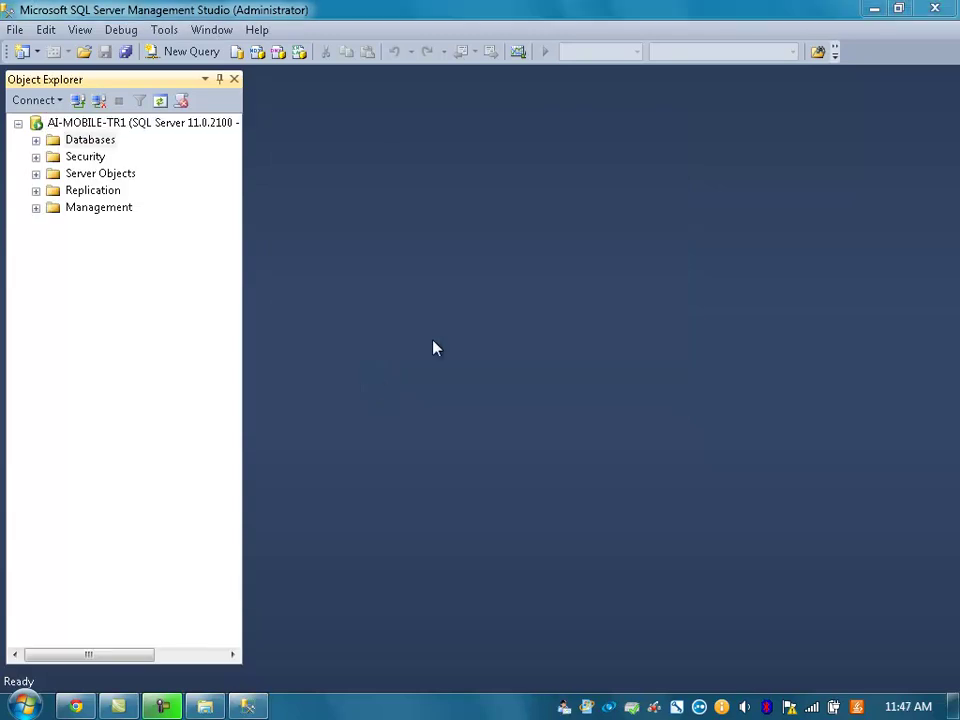
pyautogui.click(36, 140)
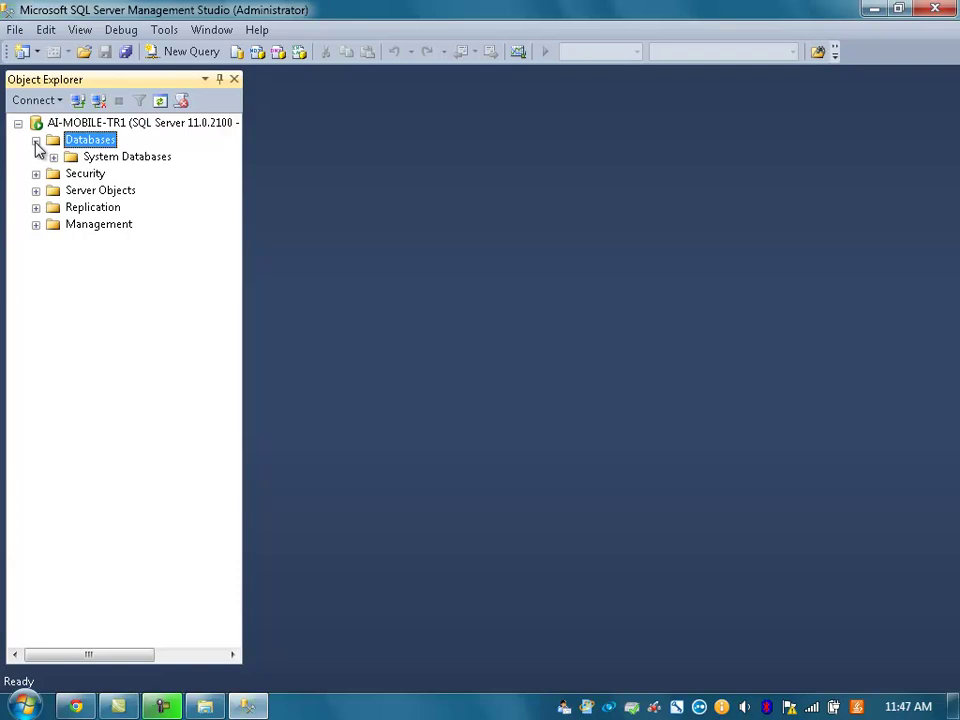
pyautogui.rightClick(96, 144)
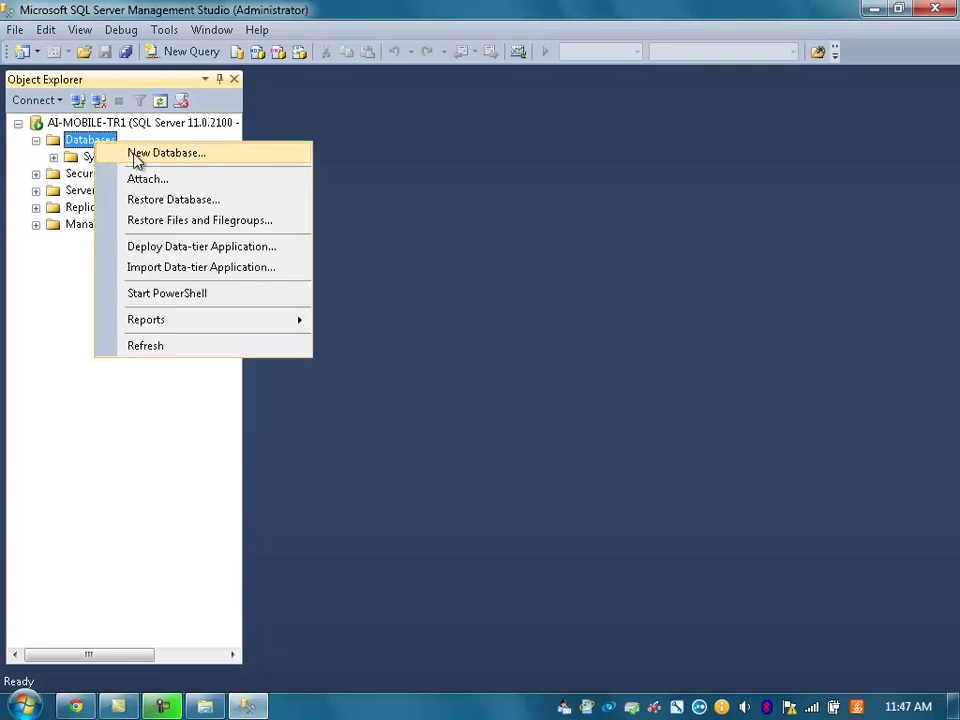
pyautogui.click(137, 156)
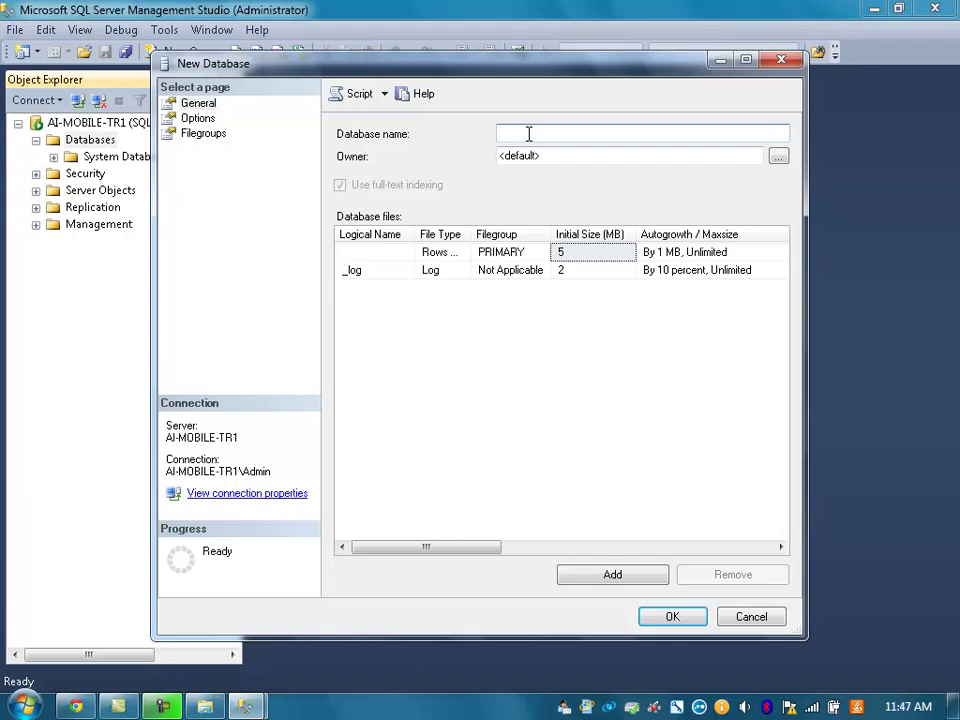
pyautogui.write('aquarius')
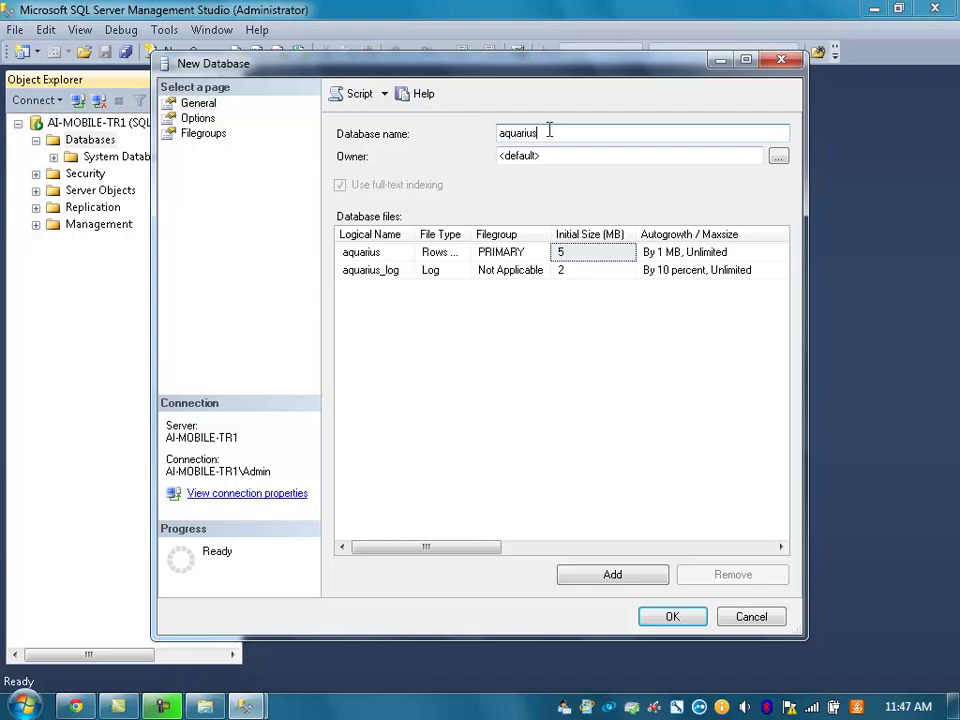
pyautogui.click(672, 618)
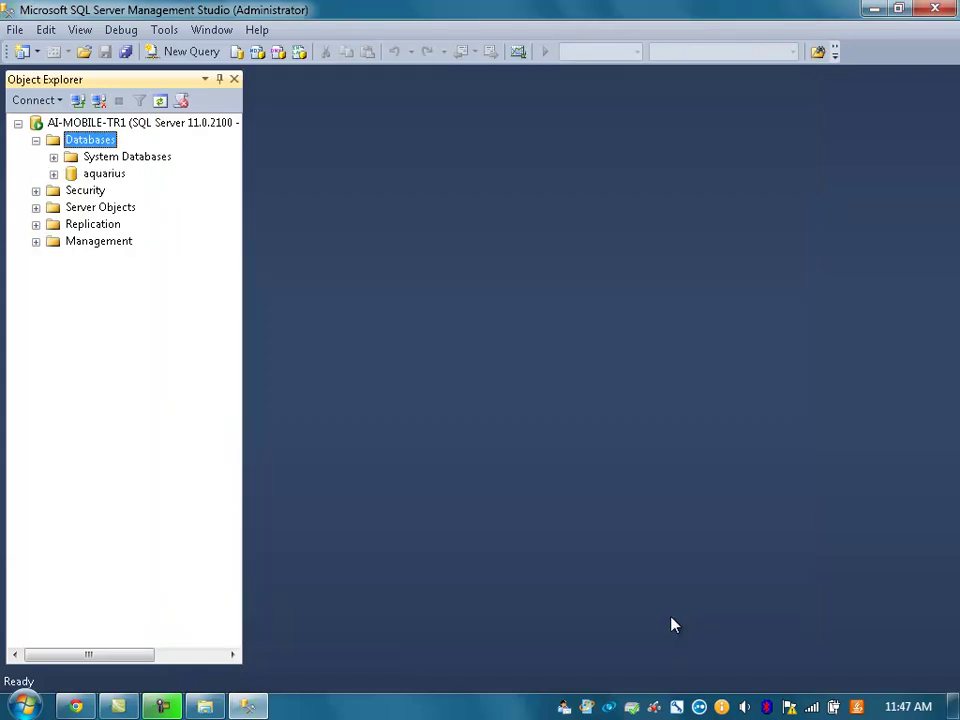
pyautogui.click(106, 175)
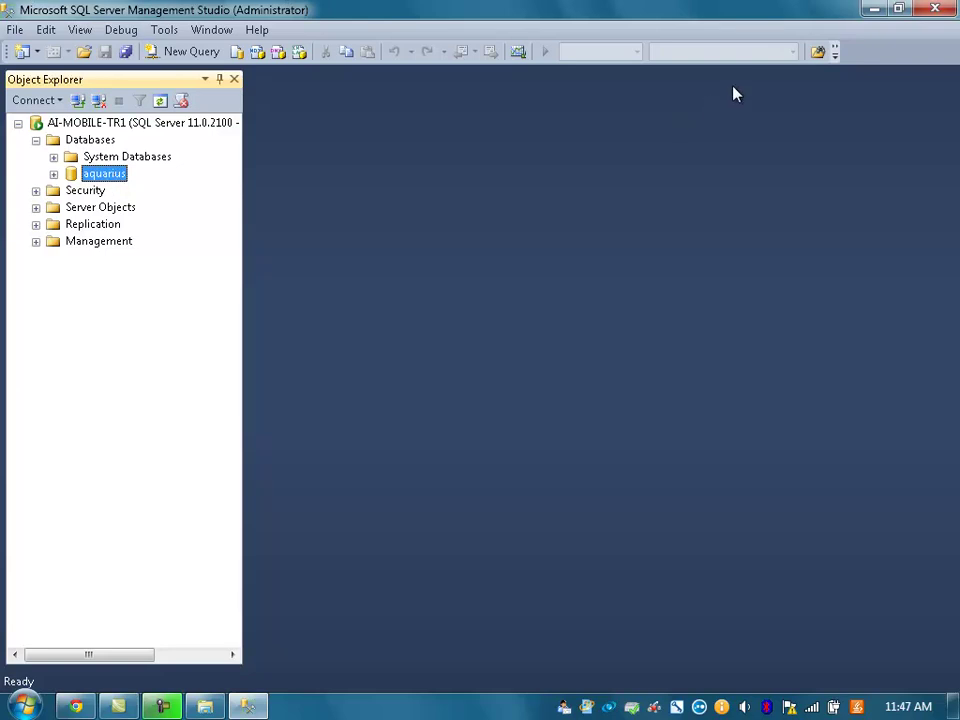
pyautogui.click(879, 12)
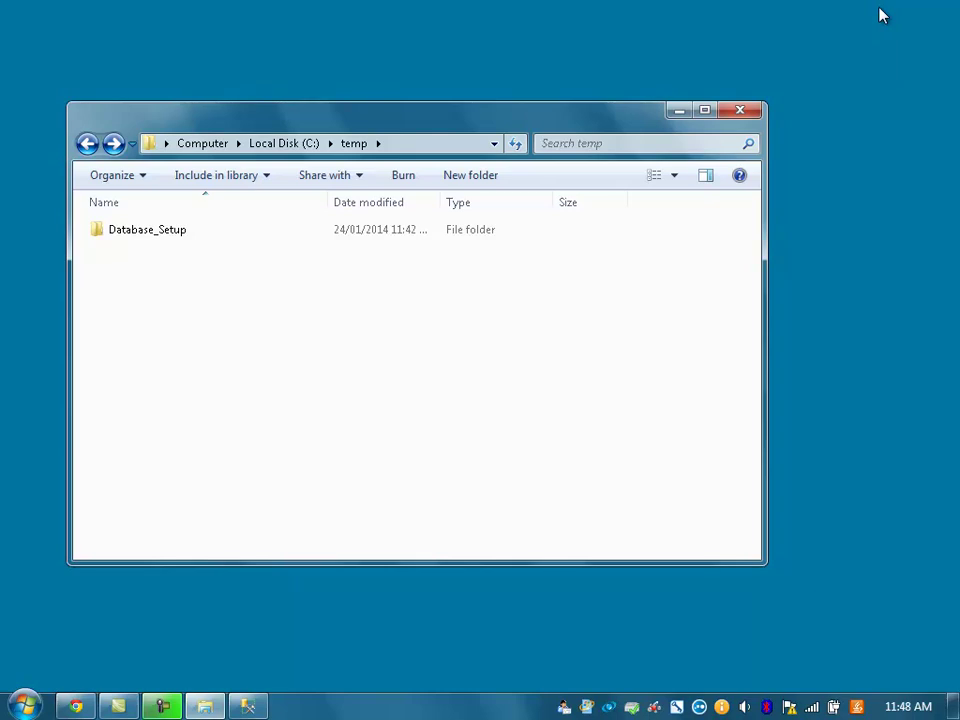
# - Navigate into Database_Setup\SQL Server\Install and bring up that folder's context menu
pyautogui.doubleClick(179, 242)
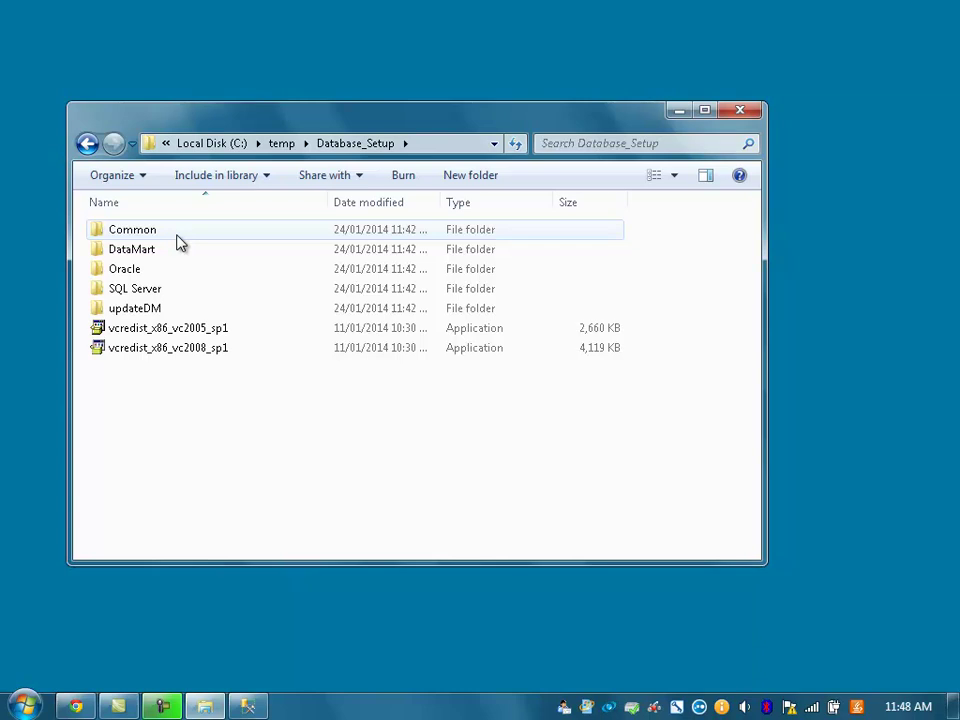
pyautogui.doubleClick(158, 293)
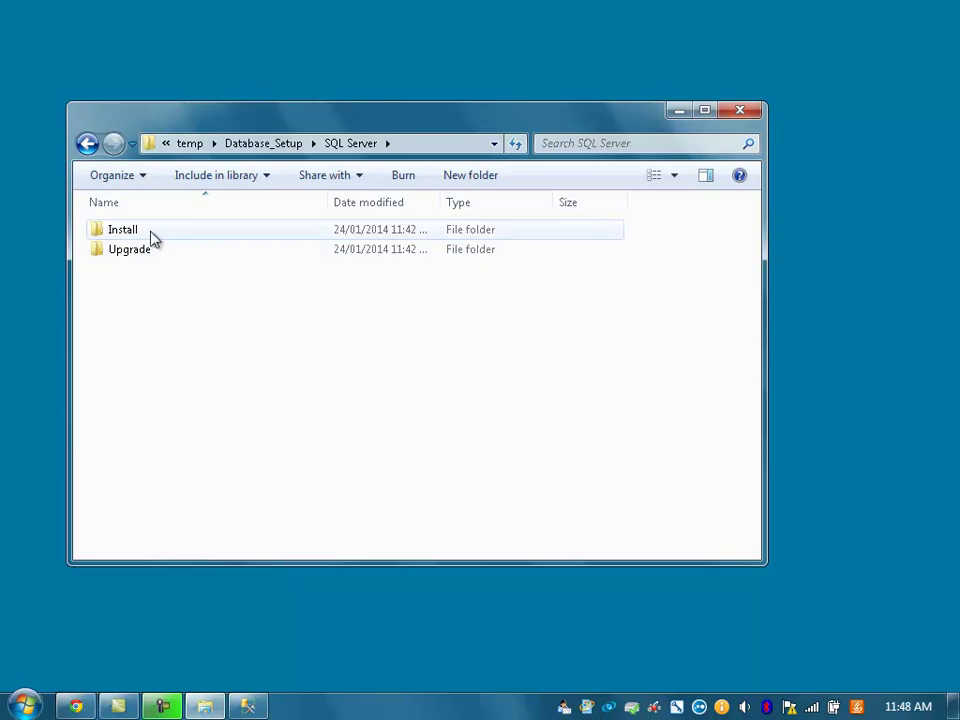
pyautogui.doubleClick(152, 237)
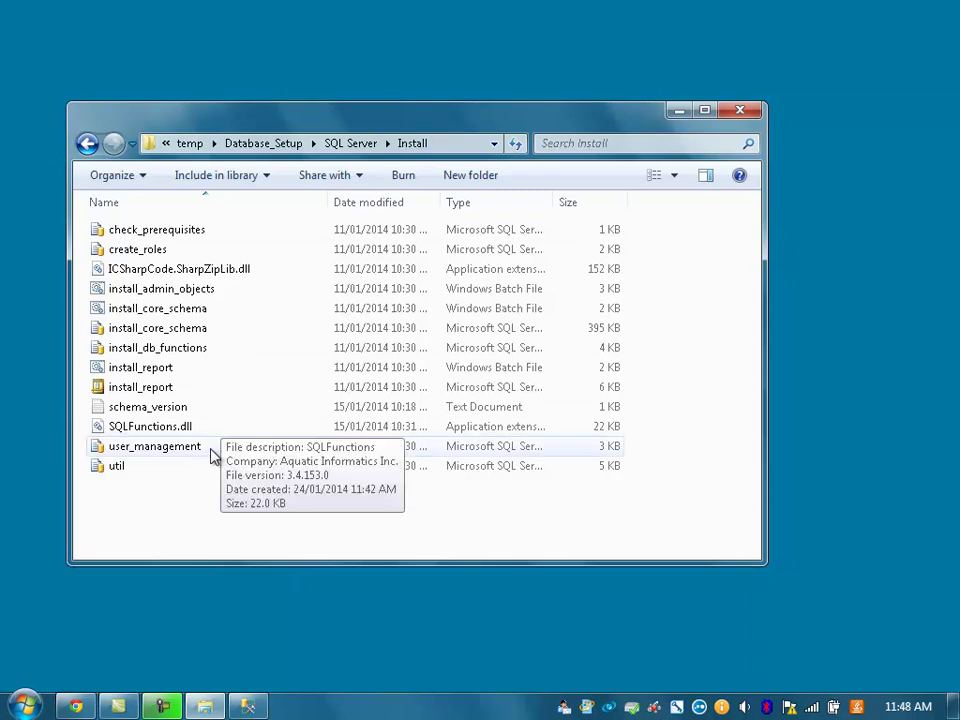
pyautogui.rightClick(203, 509)
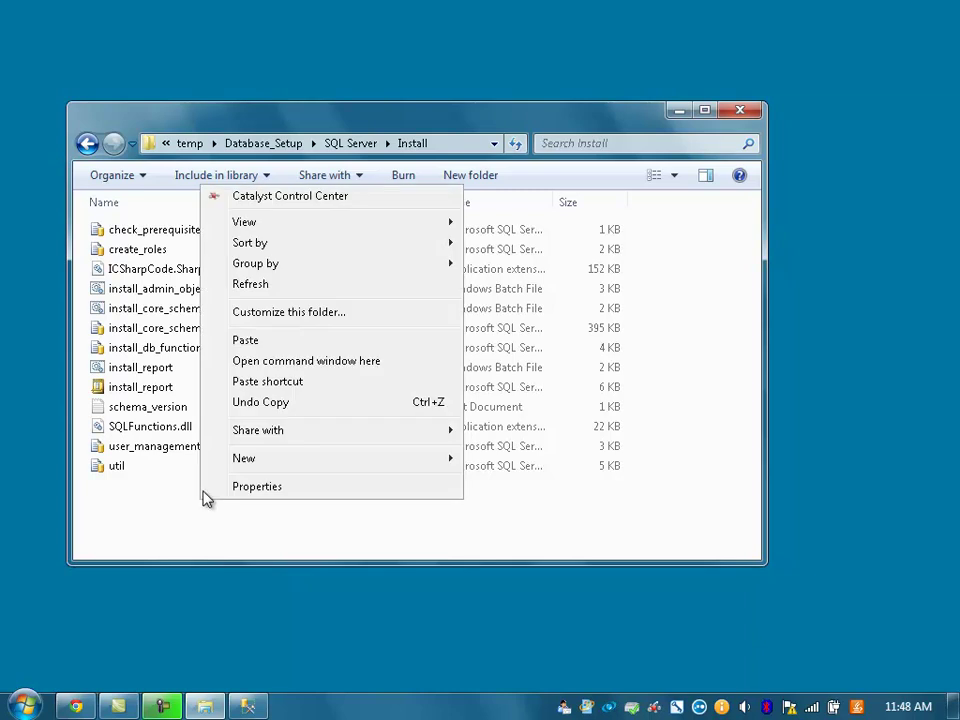
# - Open a command window in the Install folder and list its files with dir
pyautogui.click(322, 362)
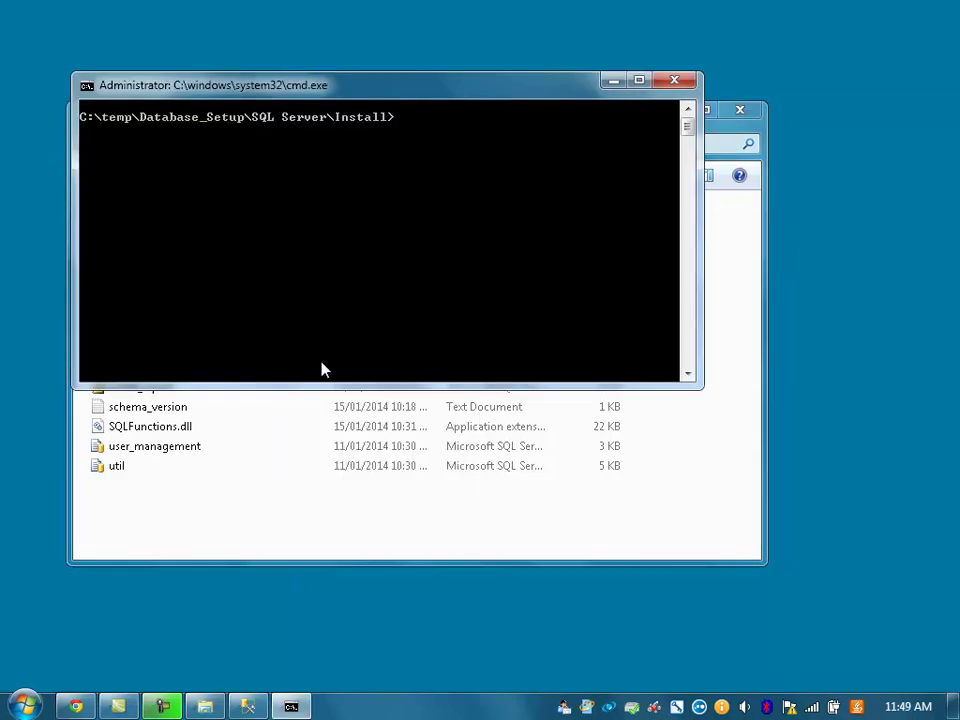
pyautogui.write('dir')
pyautogui.press('Return')
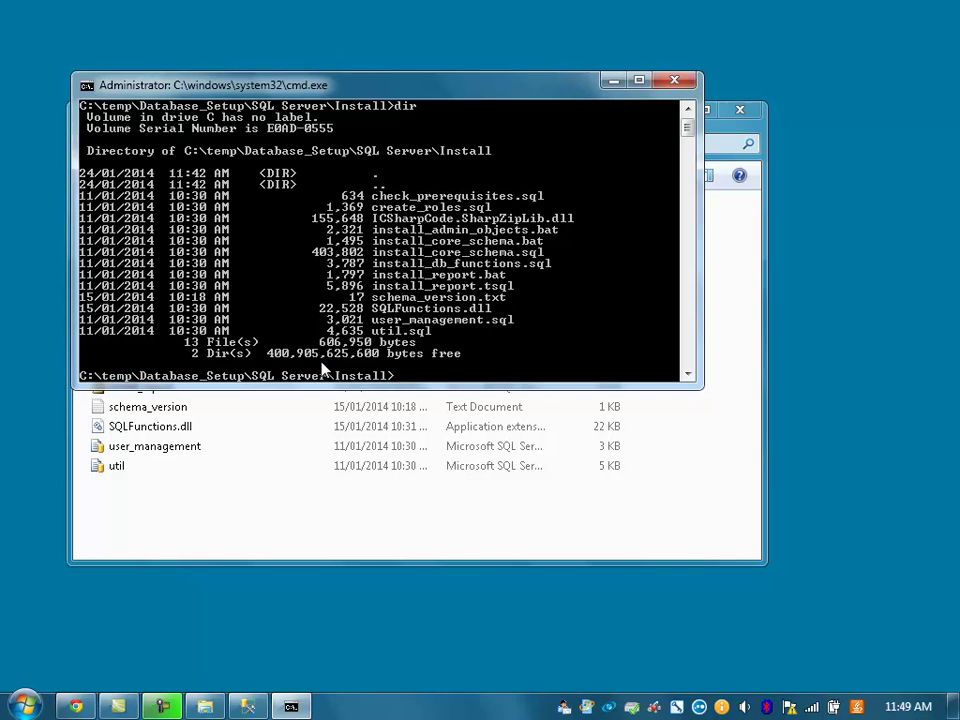
# - Run install_admin_objects.bat for database aquarius on localhost, user aquarius with its password, then dir again
pyautogui.write('install_admin_')
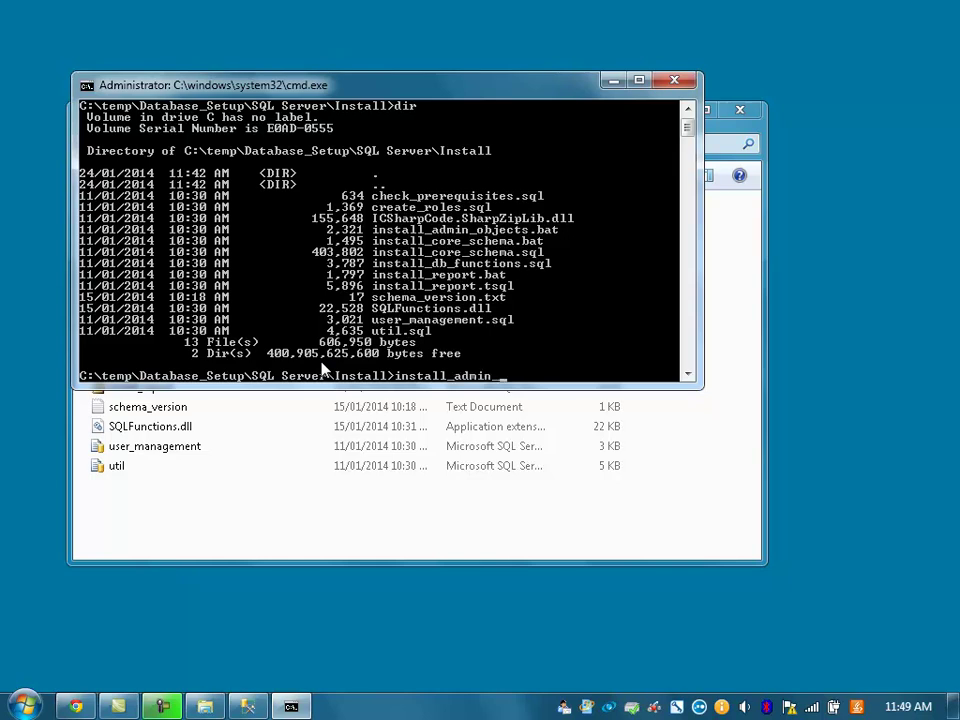
pyautogui.write('objects.bat')
pyautogui.press('Return')
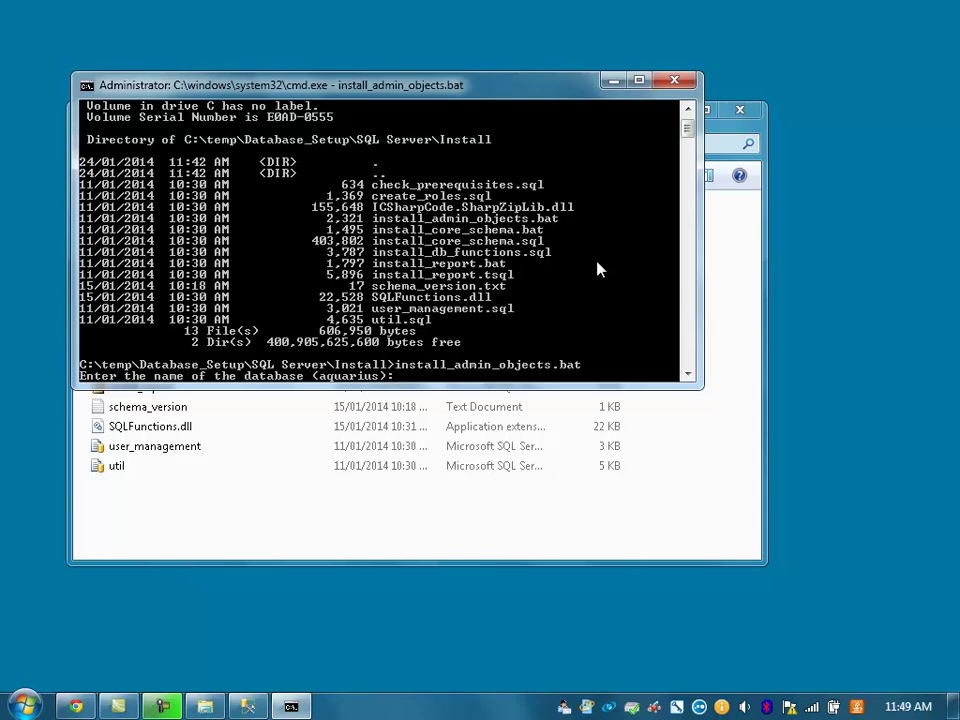
pyautogui.write('aquarius')
pyautogui.press('Return')
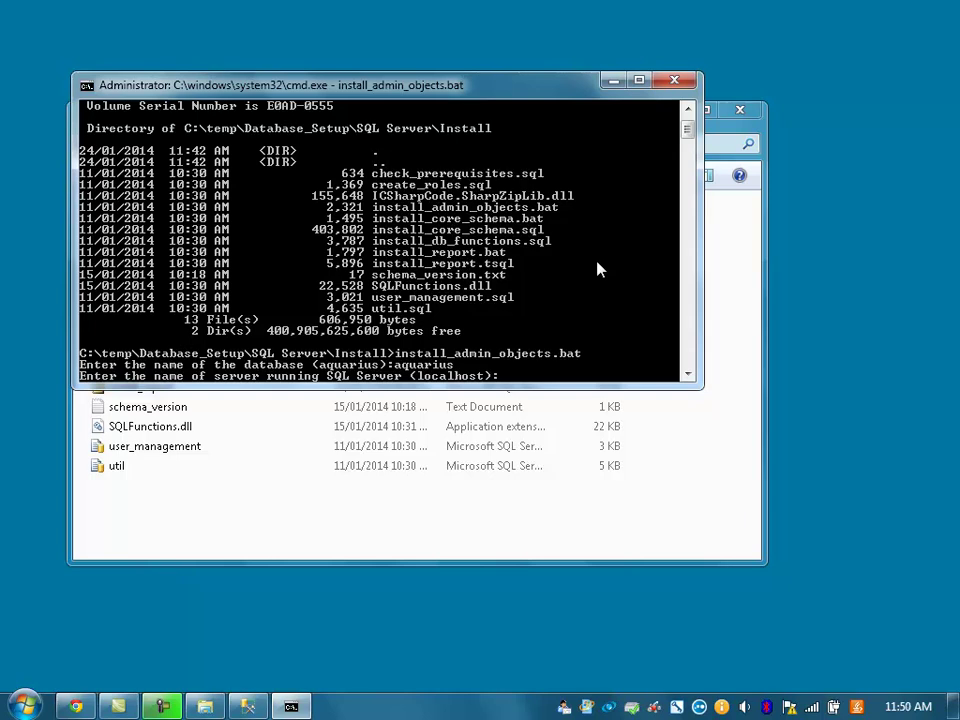
pyautogui.press('Return')
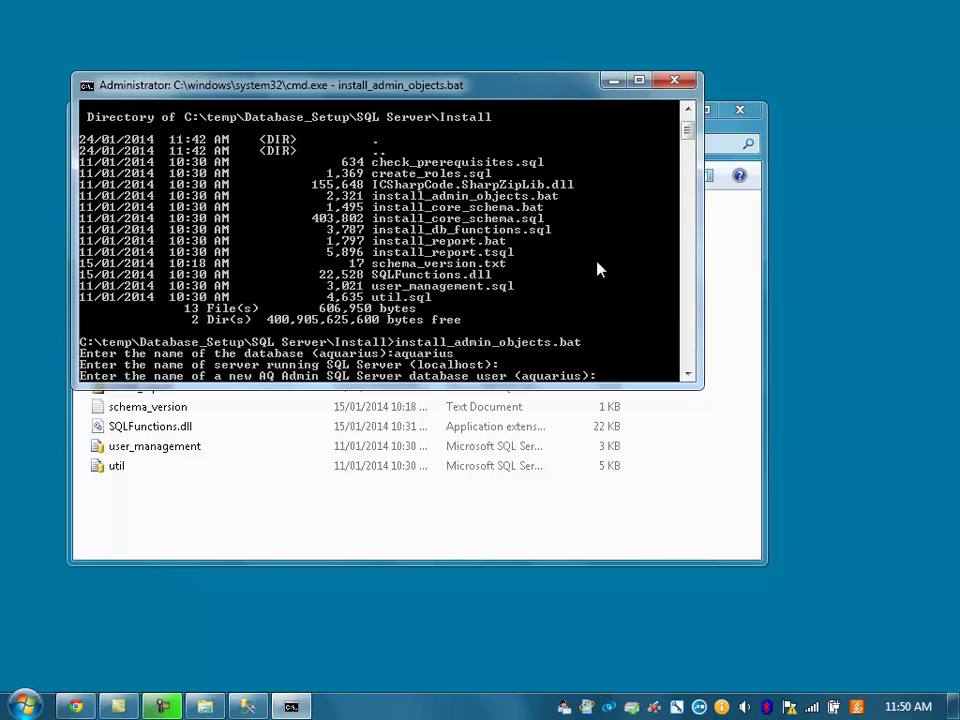
pyautogui.write('aquarius')
pyautogui.press('Return')
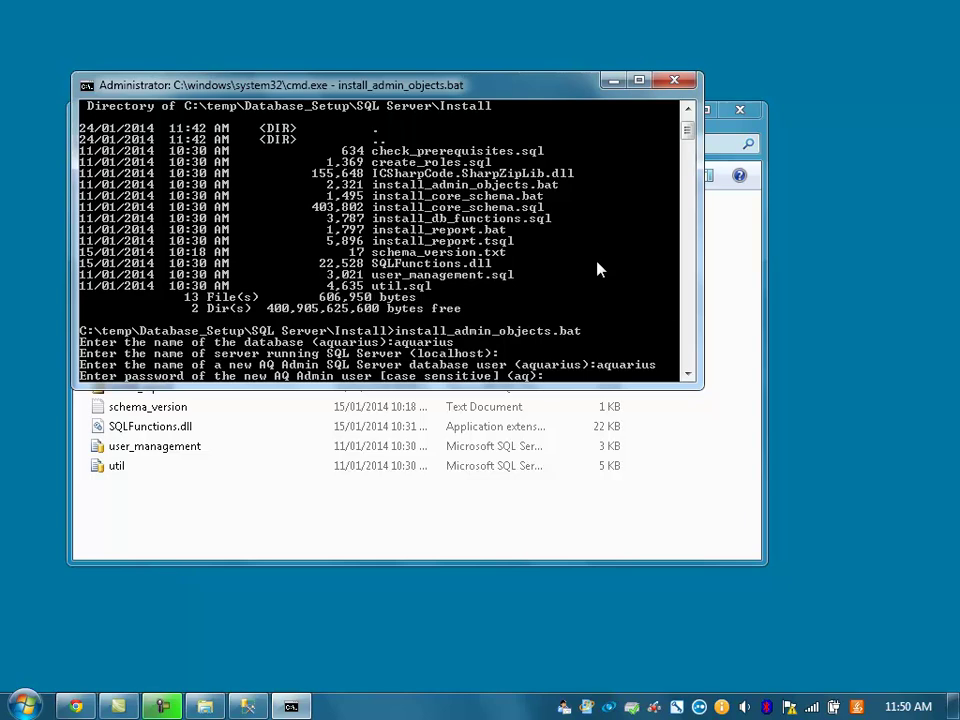
pyautogui.write('aq')
pyautogui.press('Return')
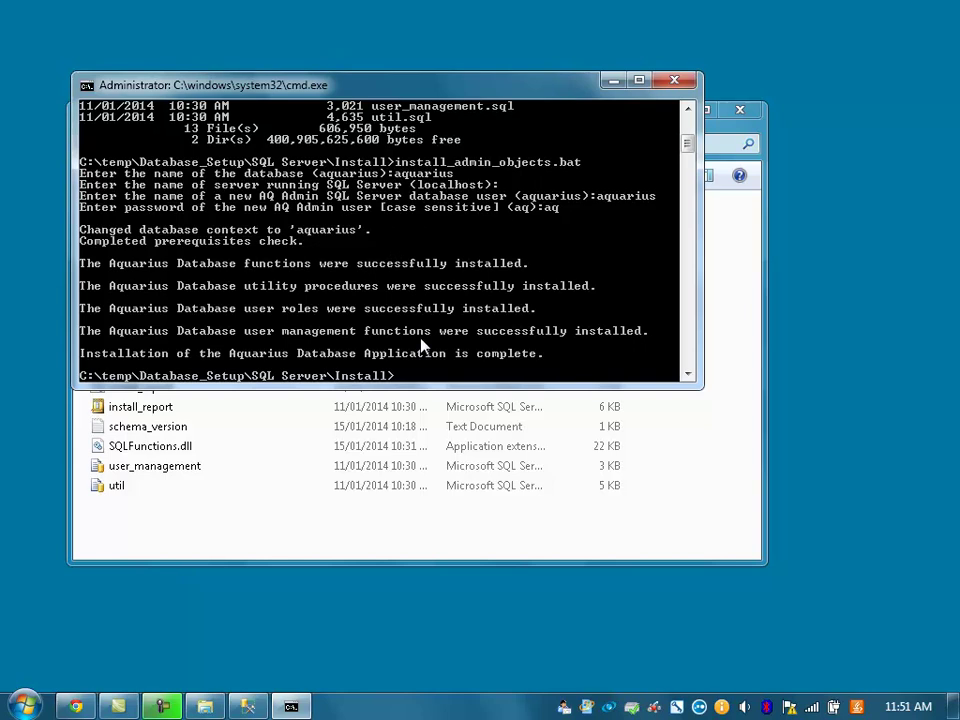
pyautogui.write('dir')
pyautogui.press('Return')
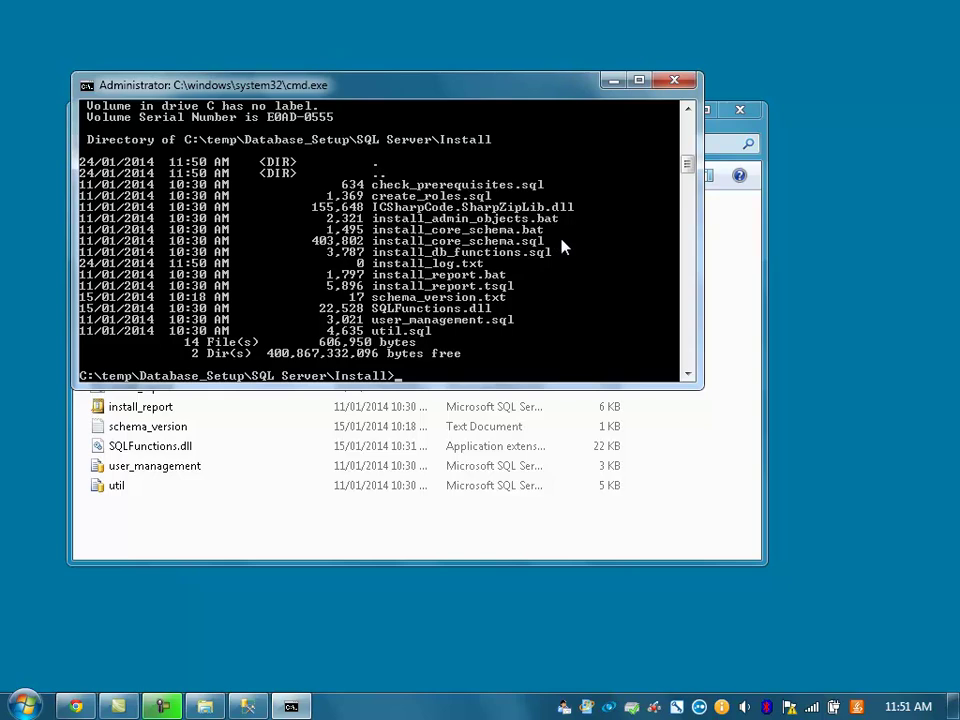
# - Run install_core_schema.bat for the aquarius database on the default server, then close the console
pyautogui.write('install_core_sc')
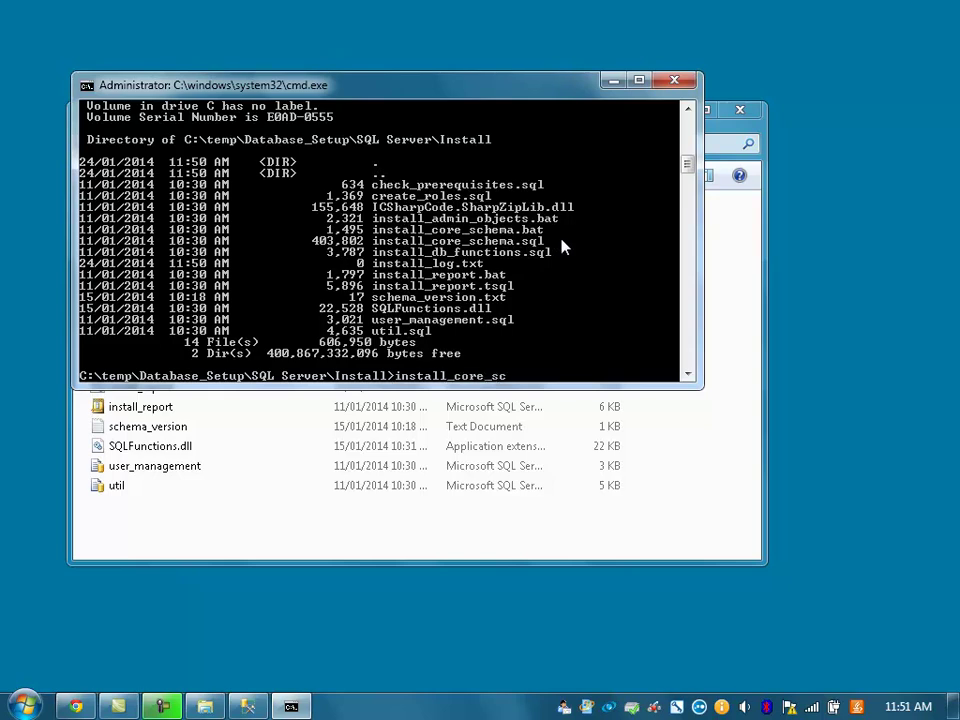
pyautogui.write('hema.bat')
pyautogui.press('Return')
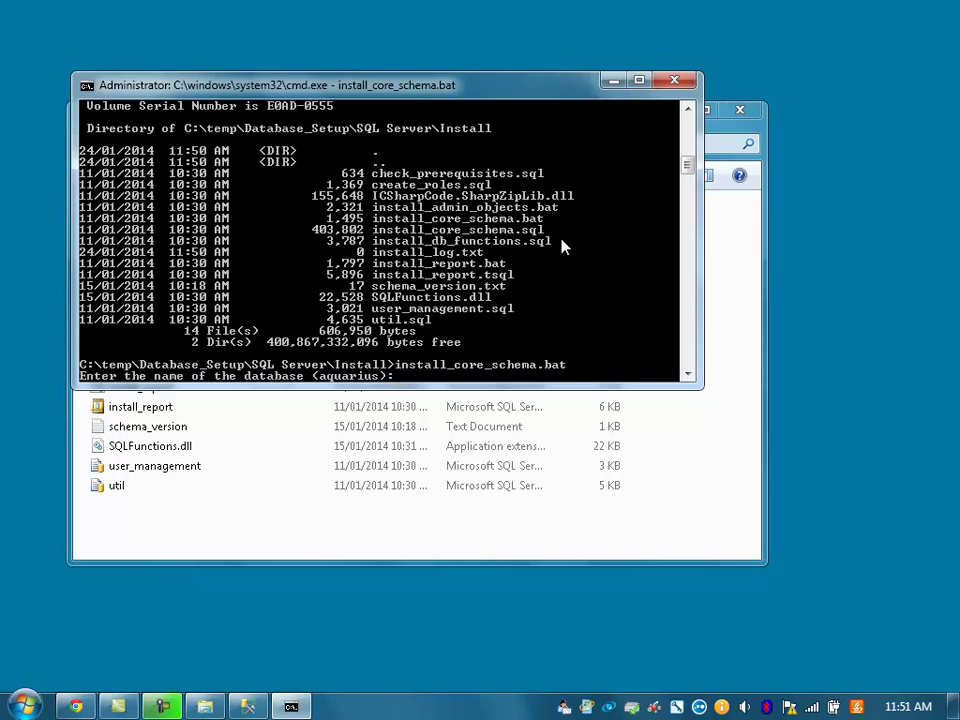
pyautogui.write('aquarius')
pyautogui.press('Return')
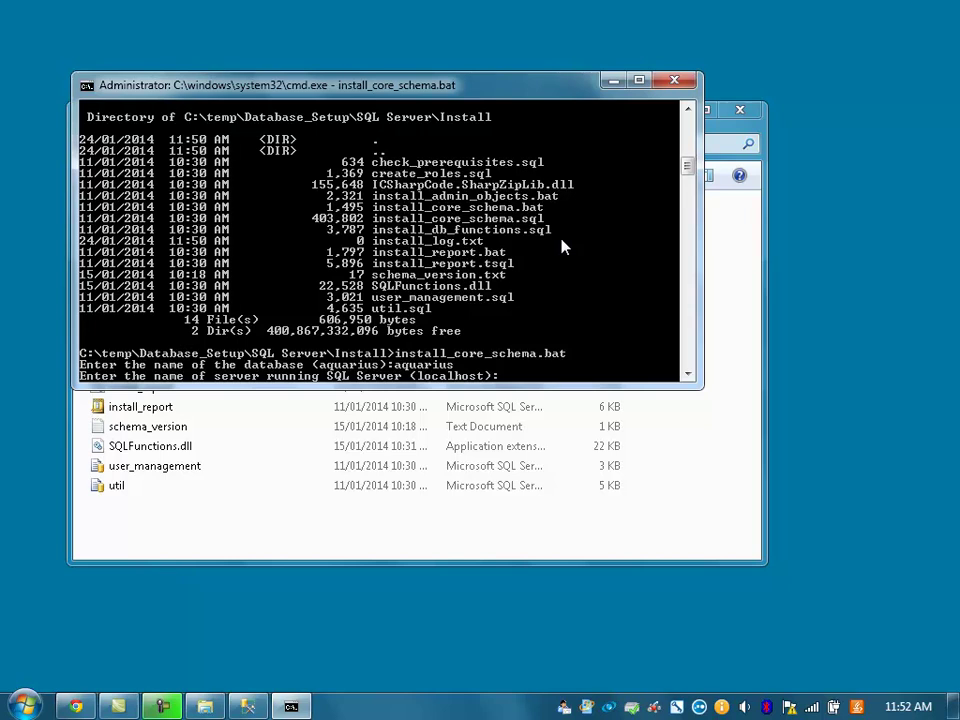
pyautogui.press('Return')
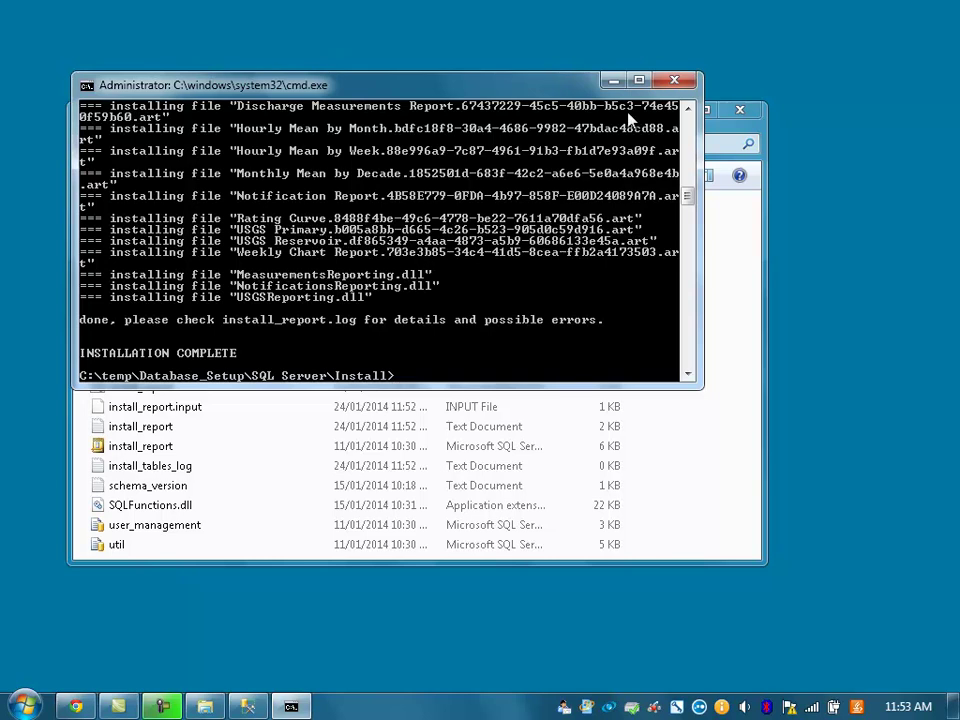
pyautogui.click(670, 86)
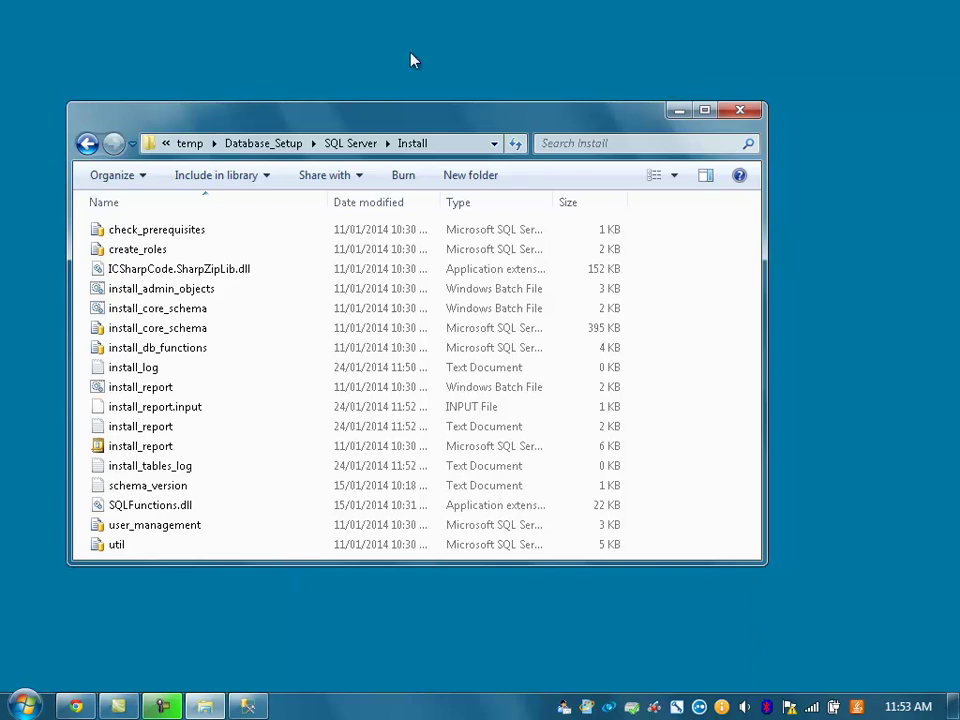
# - Go back to the Downloads folder and run AQUARIUSServerSetup past the security warning
pyautogui.click(88, 143)
pyautogui.click(88, 143)
pyautogui.click(88, 143)
pyautogui.click(89, 143)
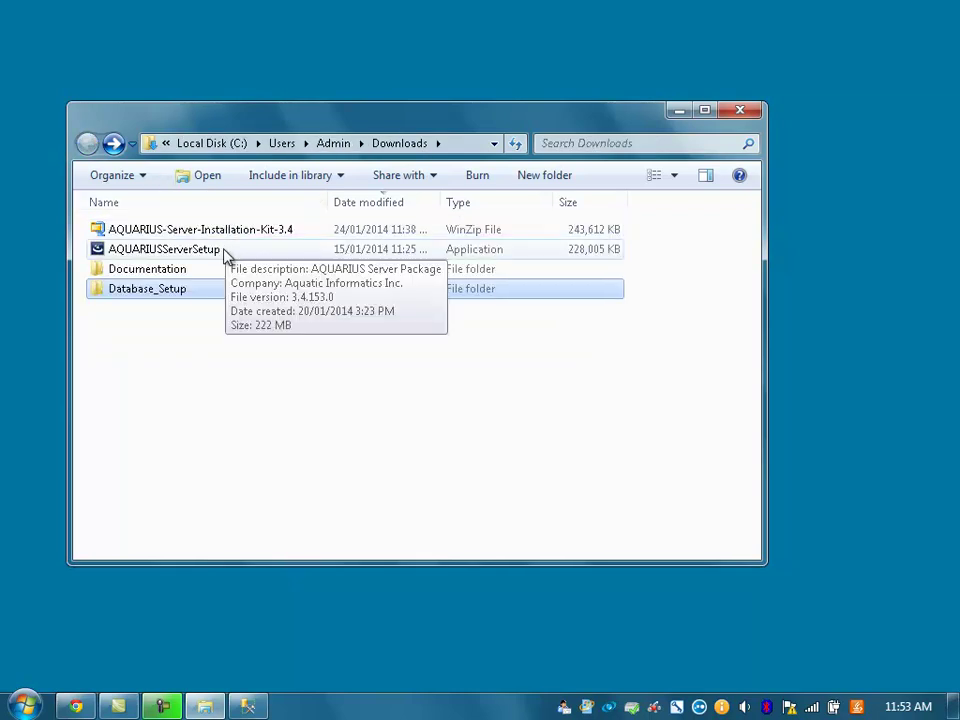
pyautogui.click(225, 252)
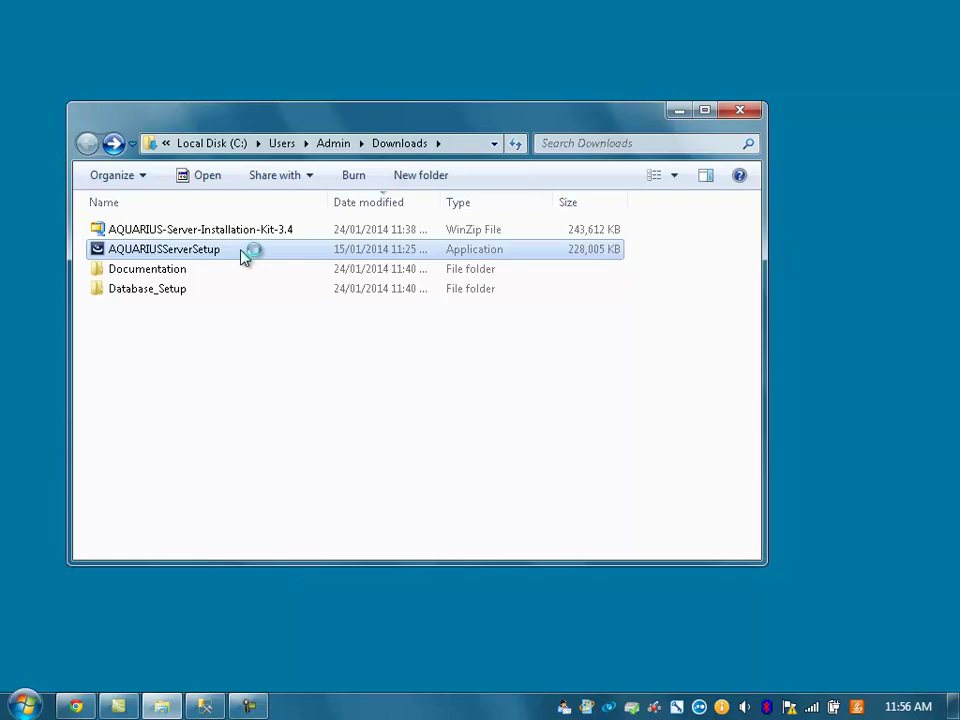
pyautogui.click(547, 376)
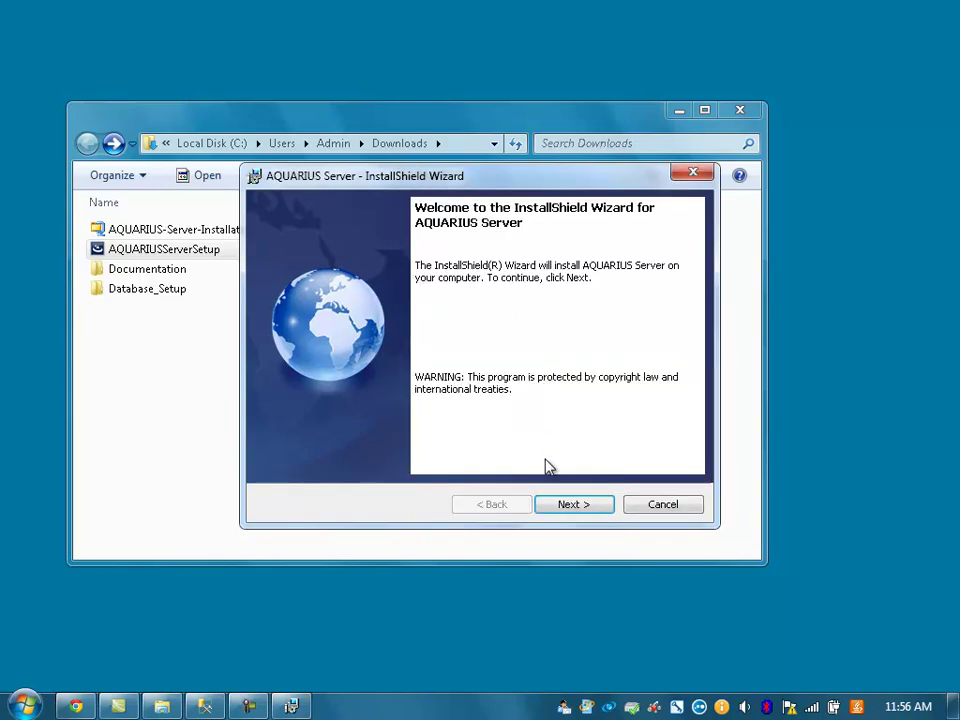
# - Accept the licence terms, keep default customer information and destination folder, and install
pyautogui.click(575, 506)
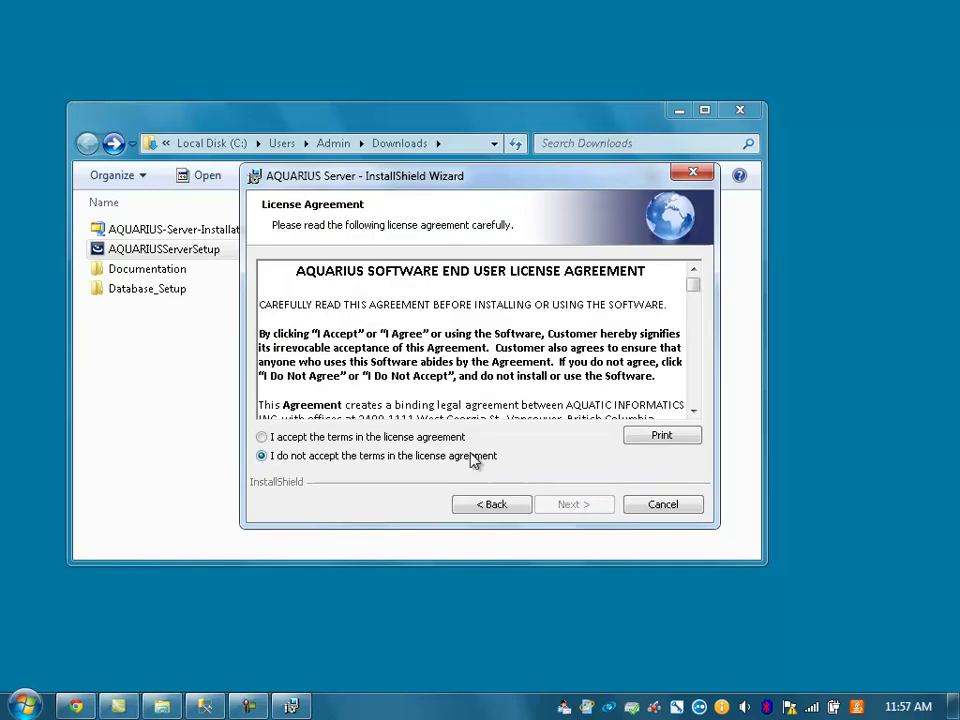
pyautogui.click(455, 438)
pyautogui.click(575, 505)
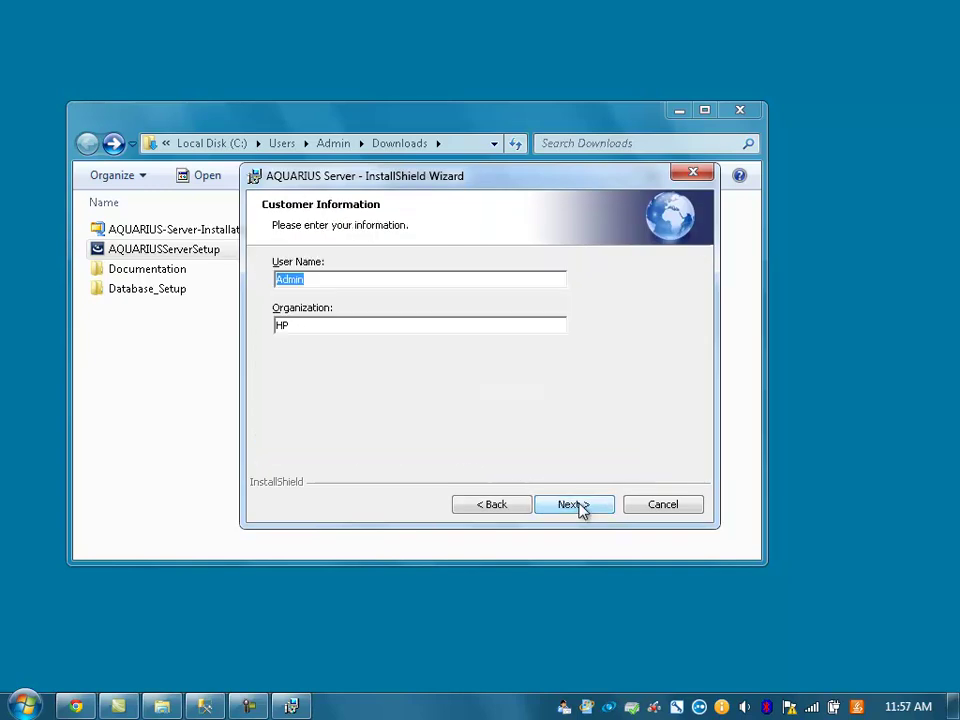
pyautogui.click(580, 505)
pyautogui.click(580, 505)
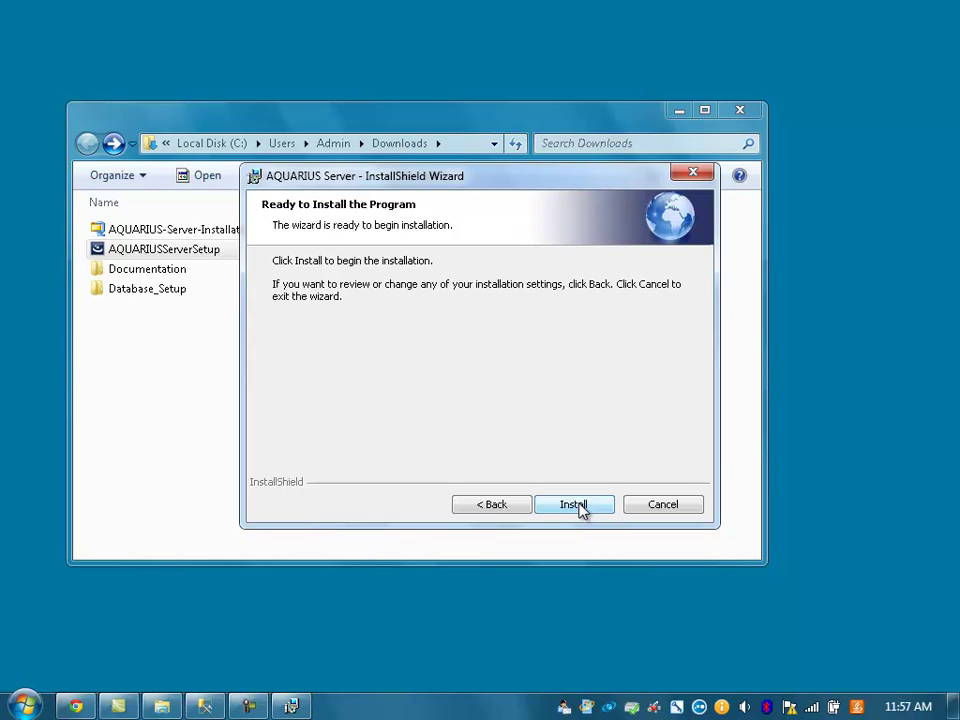
pyautogui.click(580, 505)
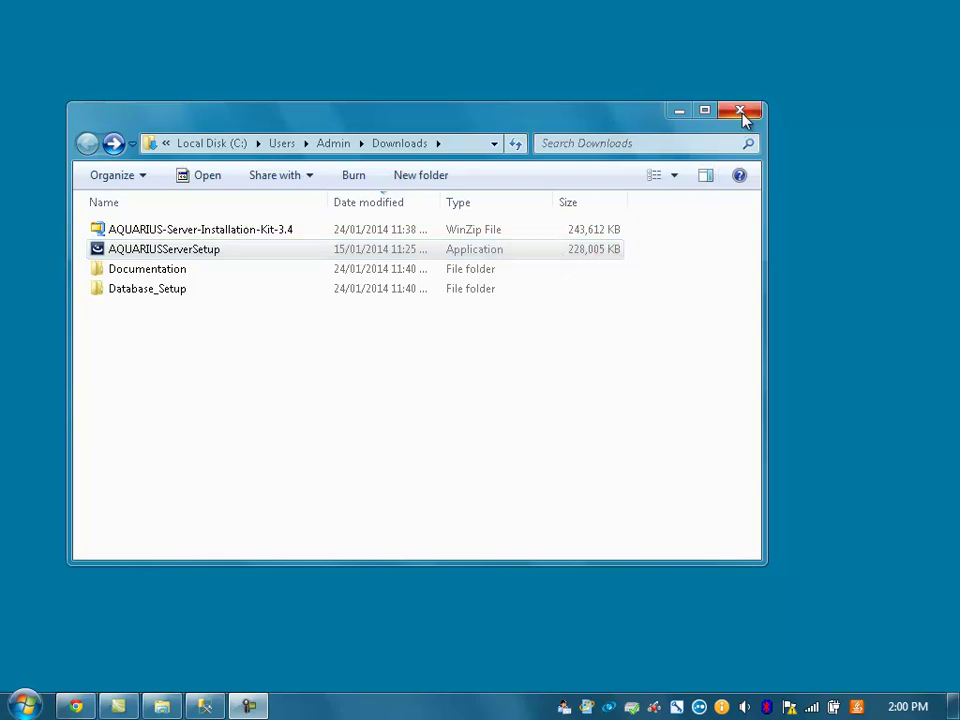
# - Clear the desktop and launch AQUARIUS Manager from All Programs > Aquatic Informatics
pyautogui.click(684, 114)
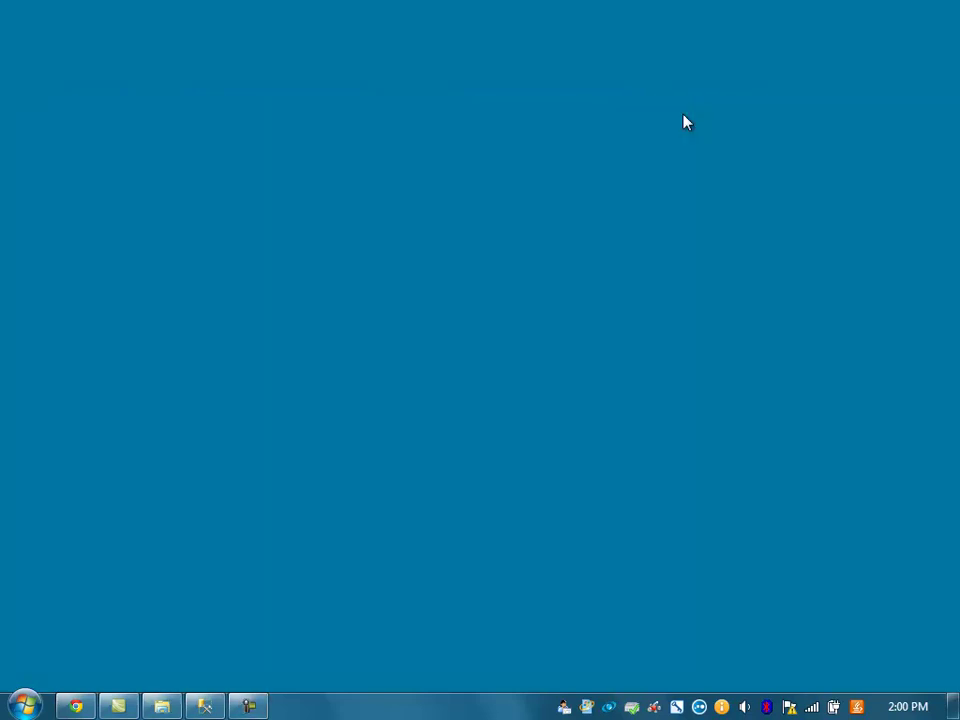
pyautogui.click(25, 705)
pyautogui.click(60, 634)
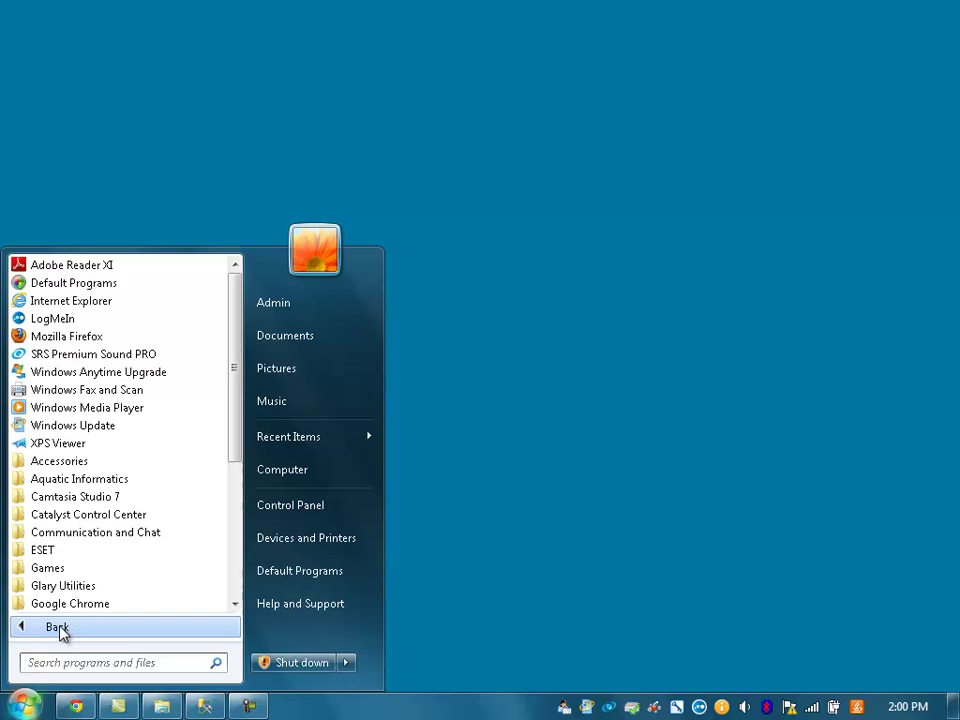
pyautogui.click(102, 484)
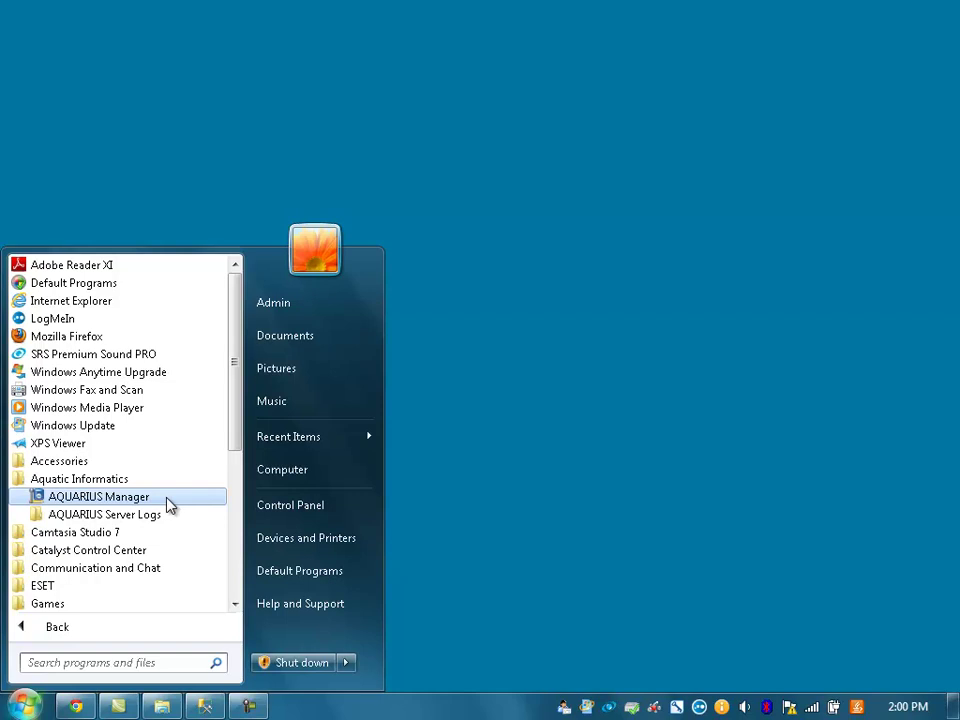
pyautogui.click(170, 506)
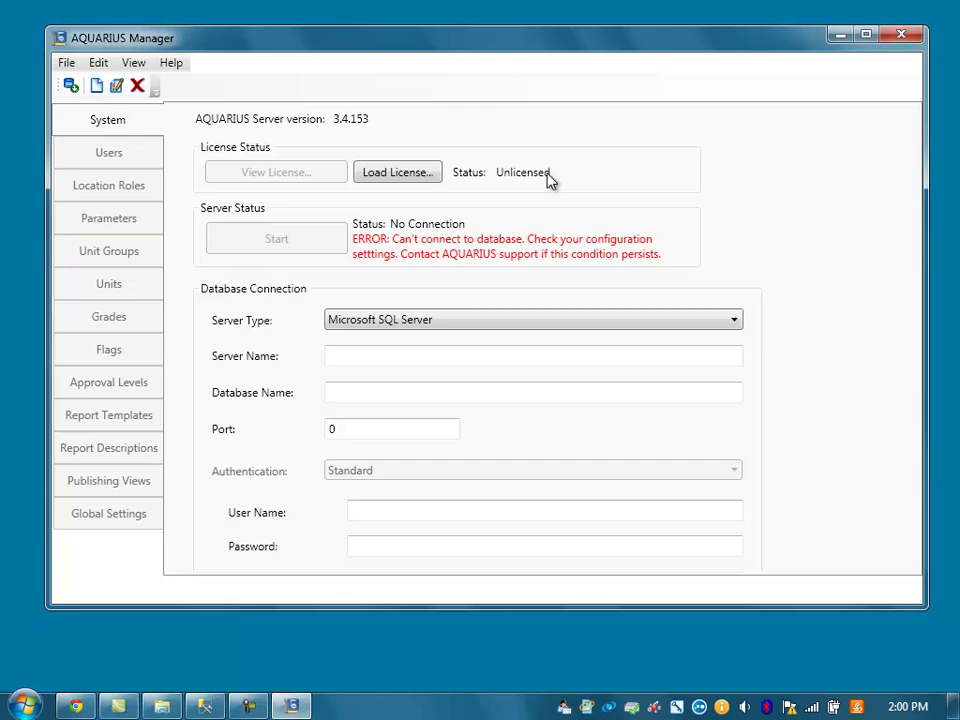
# - Load the AQServer.lic server licence file into AQUARIUS Manager
pyautogui.click(428, 173)
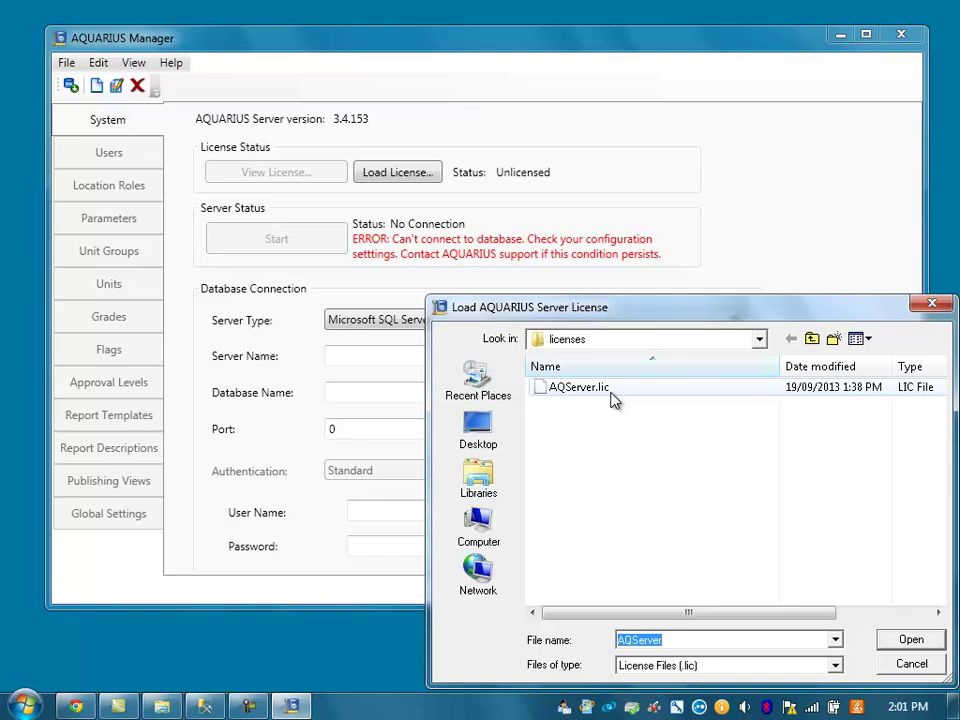
pyautogui.doubleClick(580, 387)
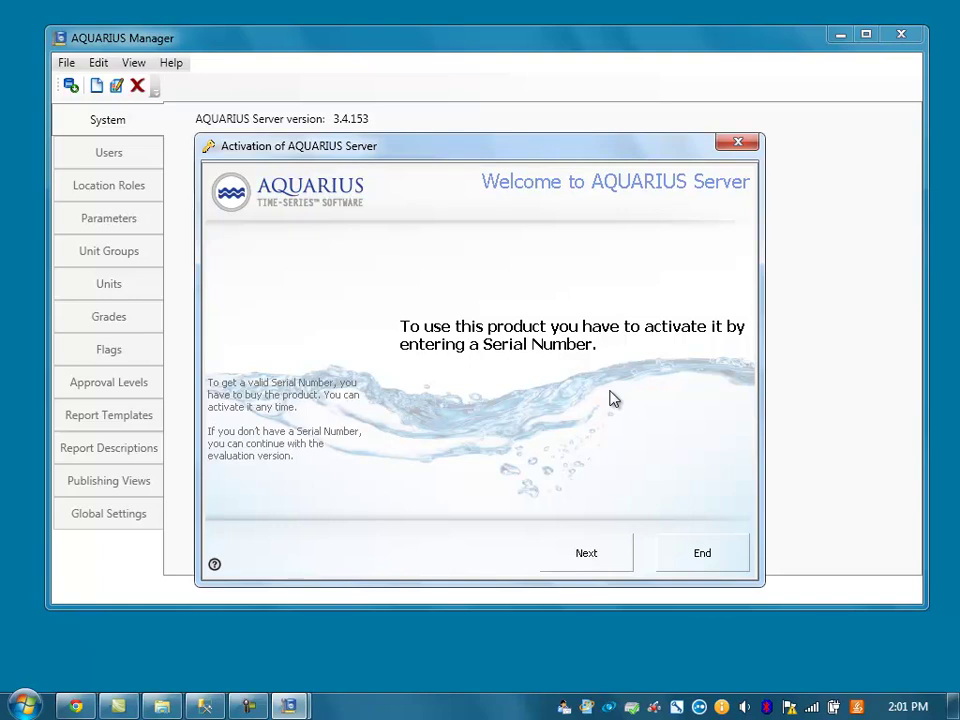
# - Advance the activation wizard with Online Activation, then bring the Downloads window back up
pyautogui.click(597, 554)
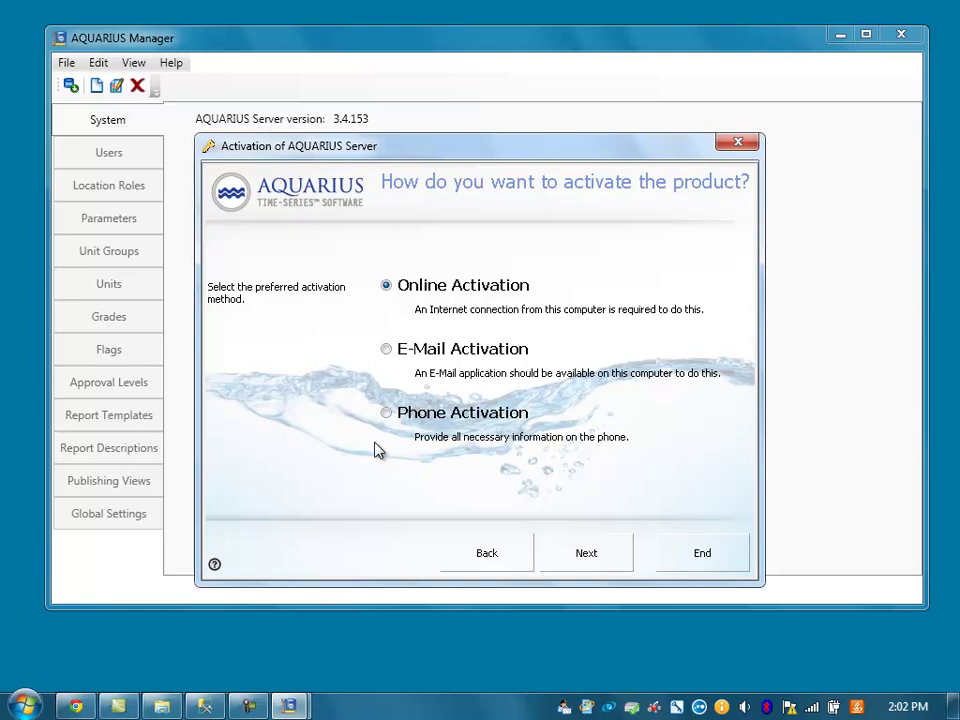
pyautogui.click(597, 571)
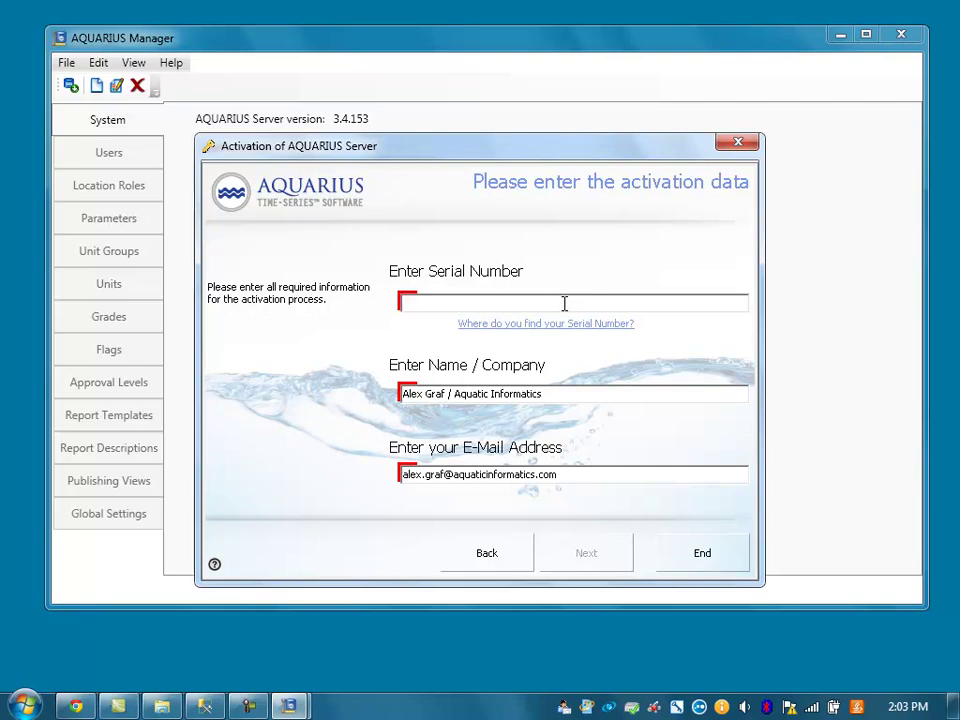
pyautogui.click(175, 700)
# - Navigate Explorer to c:\ and open the licenses folder
pyautogui.click(465, 143)
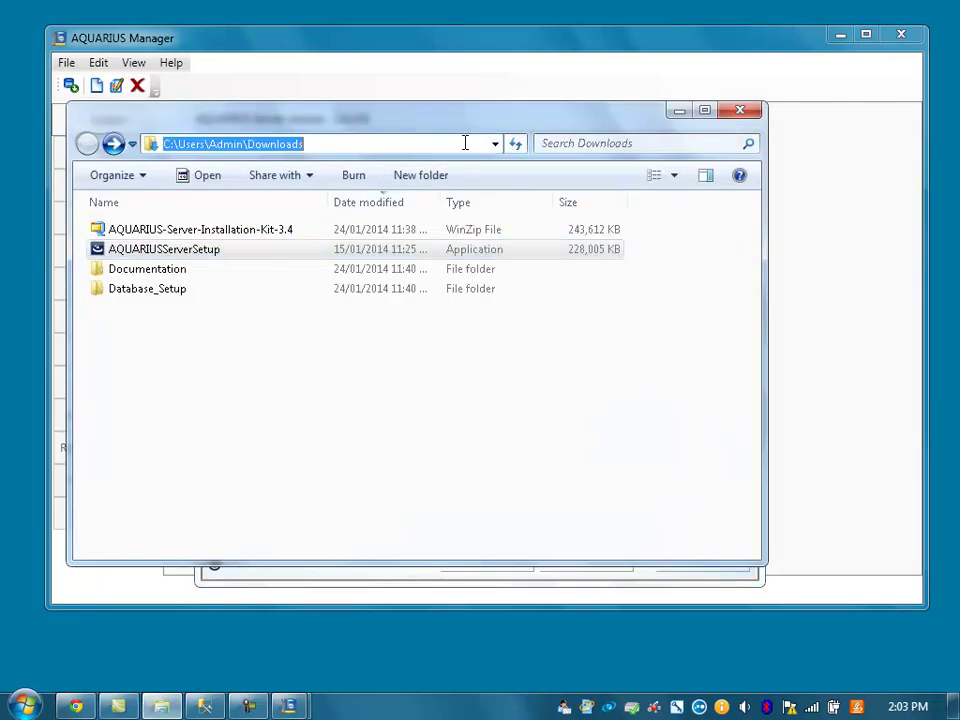
pyautogui.write('c:\\')
pyautogui.press('Return')
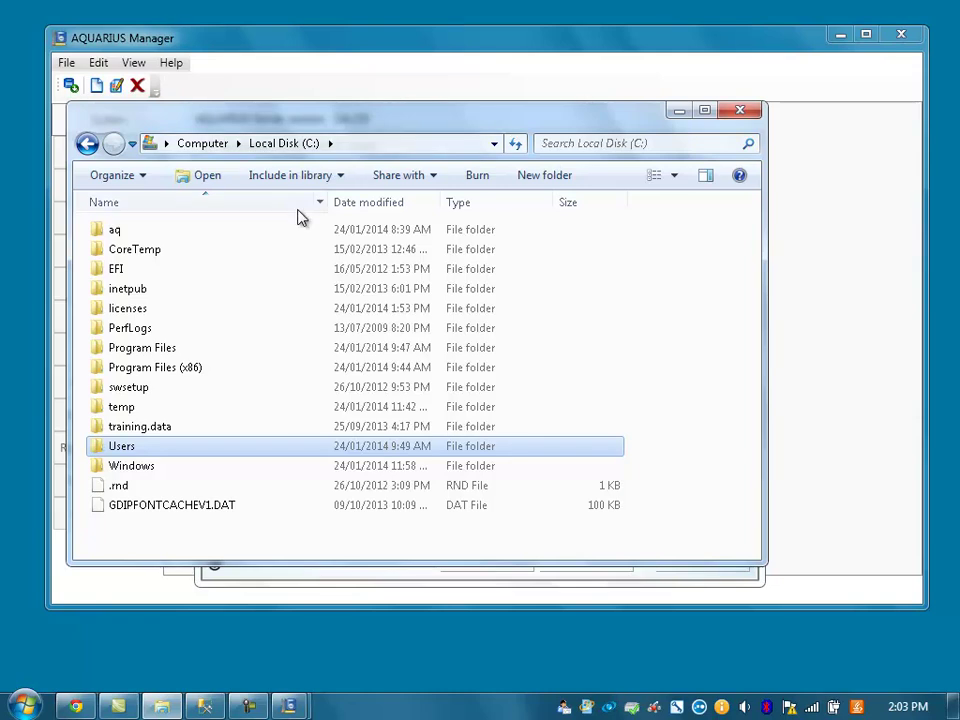
pyautogui.doubleClick(170, 314)
# - Copy the serial key from the sn note, then minimize Notepad and Explorer
pyautogui.click(123, 260)
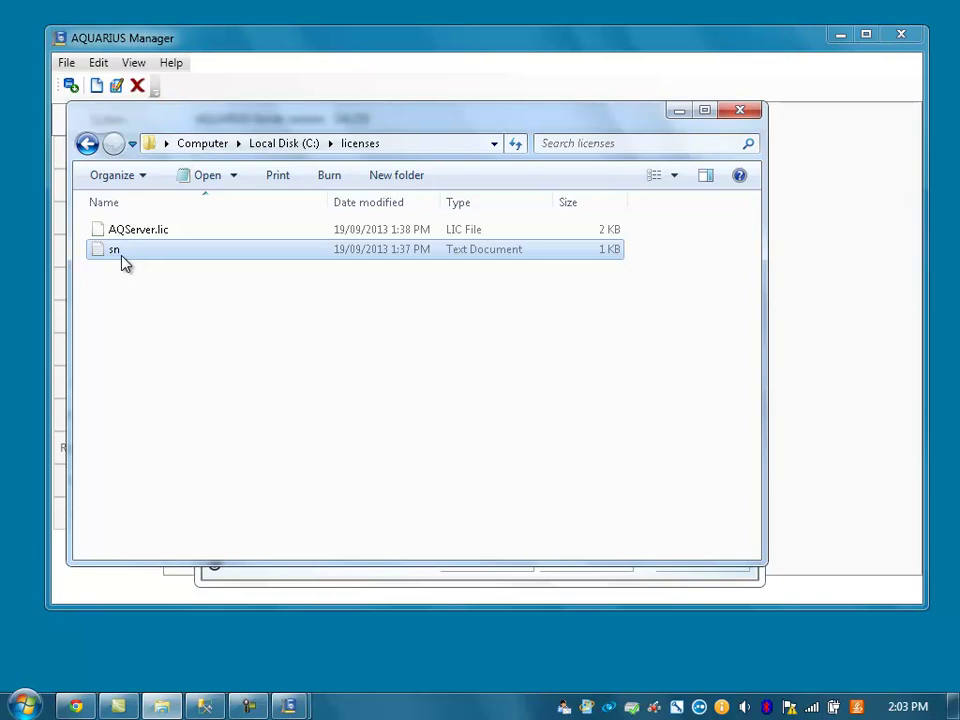
pyautogui.doubleClick(123, 260)
pyautogui.moveTo(299, 62); pyautogui.dragTo(17, 62)
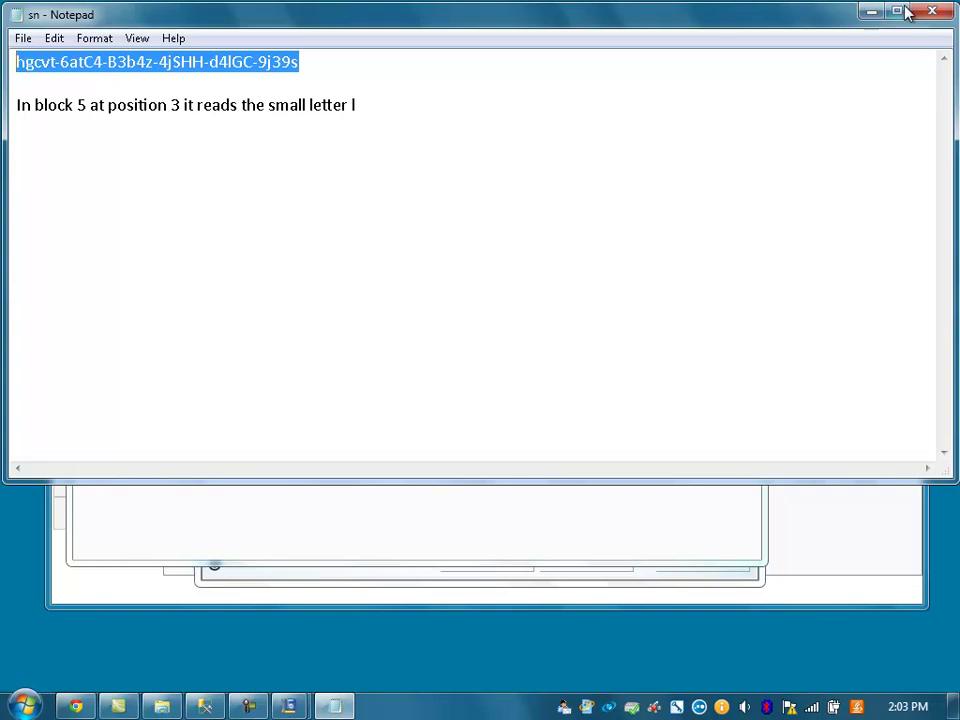
pyautogui.click(872, 12)
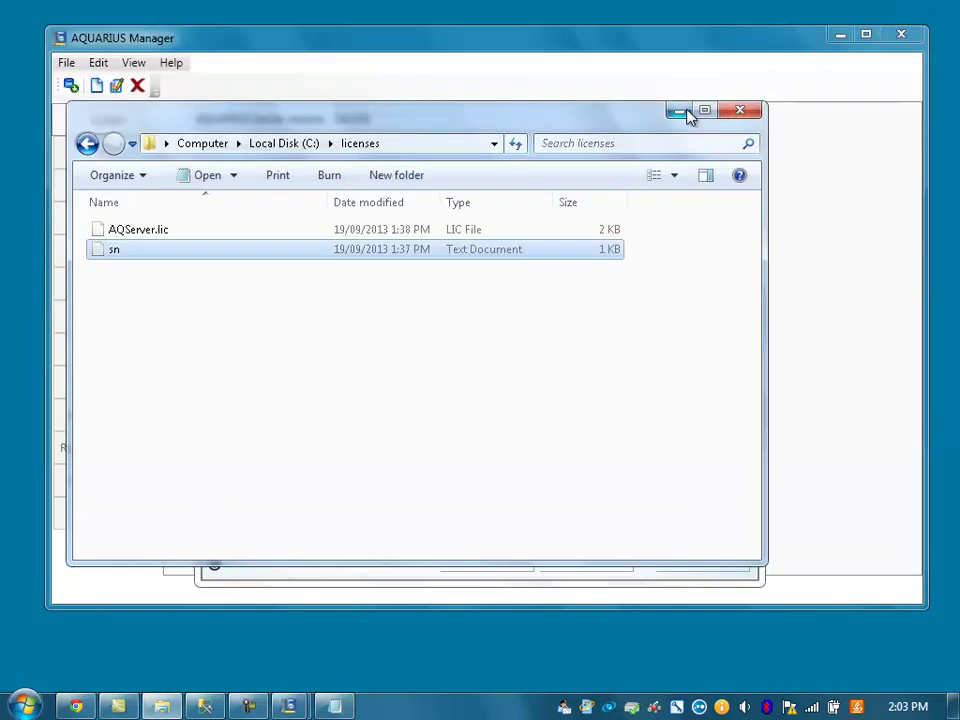
pyautogui.click(680, 111)
# - Paste the serial key and finish online activation so the server reads Licensed
pyautogui.click(538, 302)
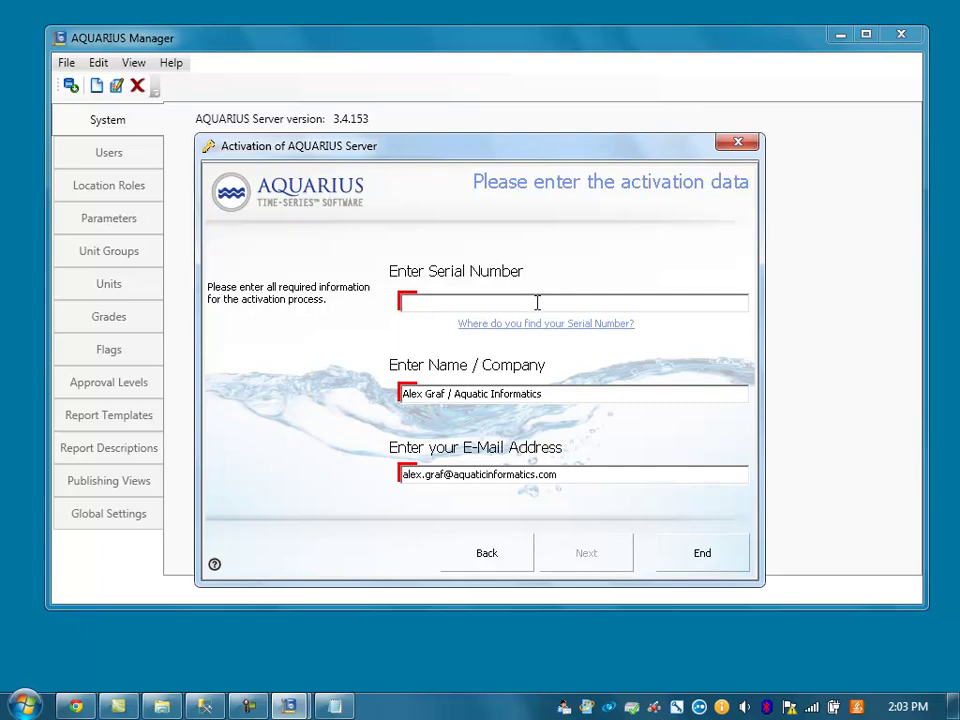
pyautogui.hotkey('ctrl', 'v')
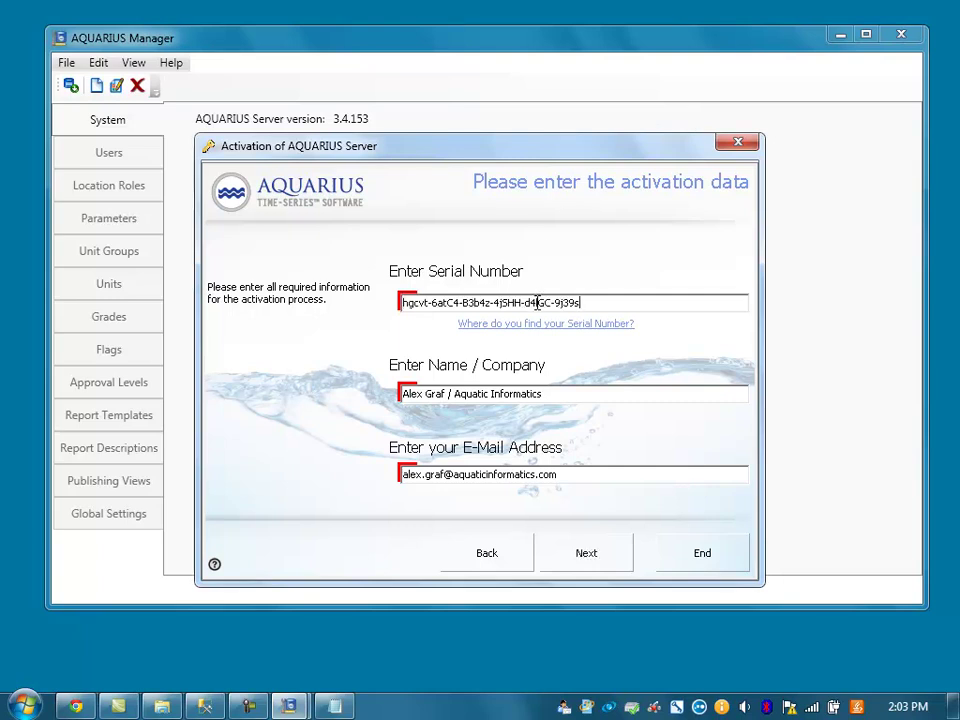
pyautogui.click(589, 553)
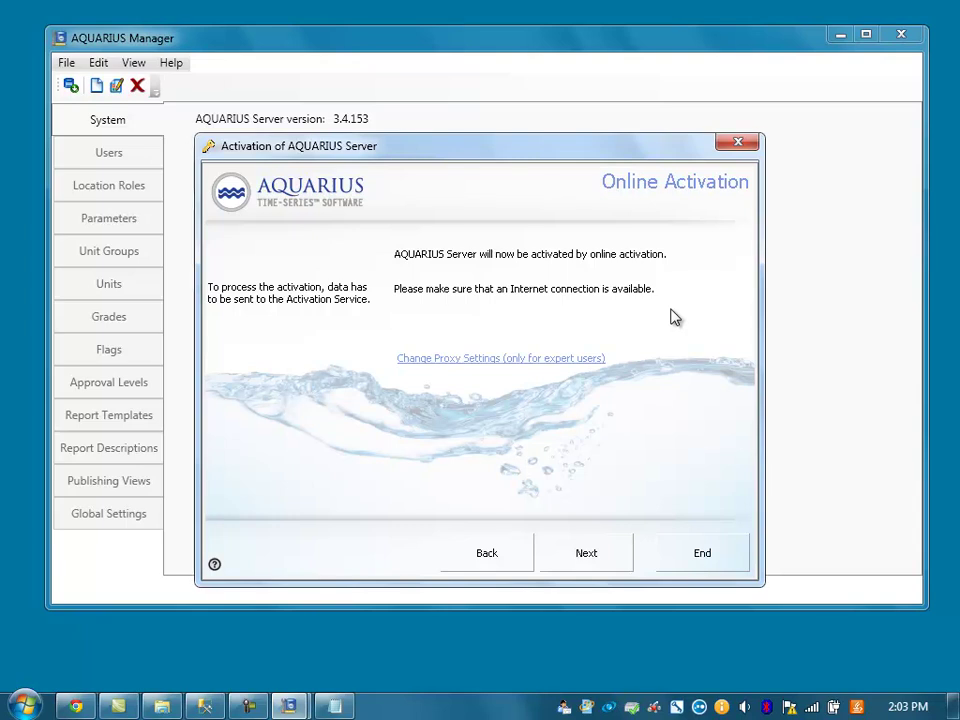
pyautogui.click(601, 565)
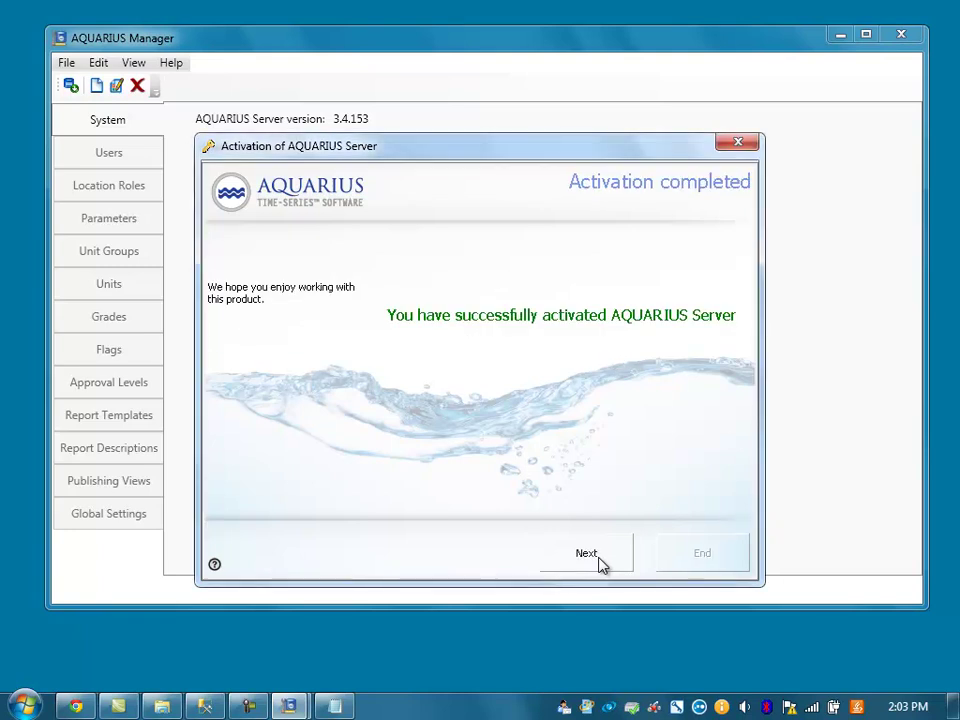
pyautogui.click(586, 555)
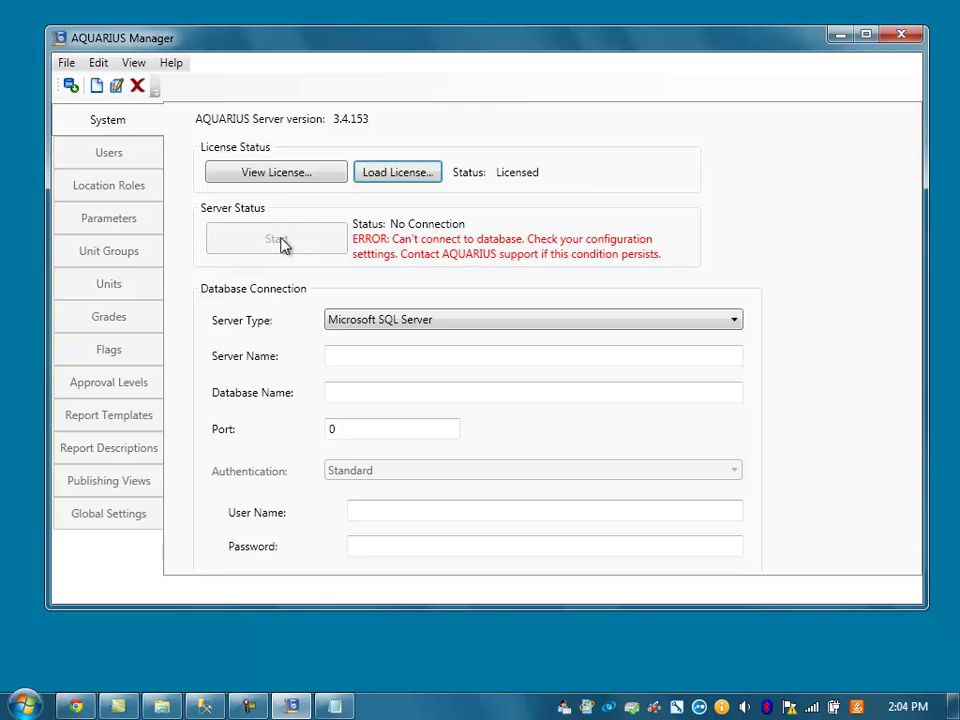
# - Set Microsoft SQL Server on localhost, database aquarius, port 1433
pyautogui.click(358, 354)
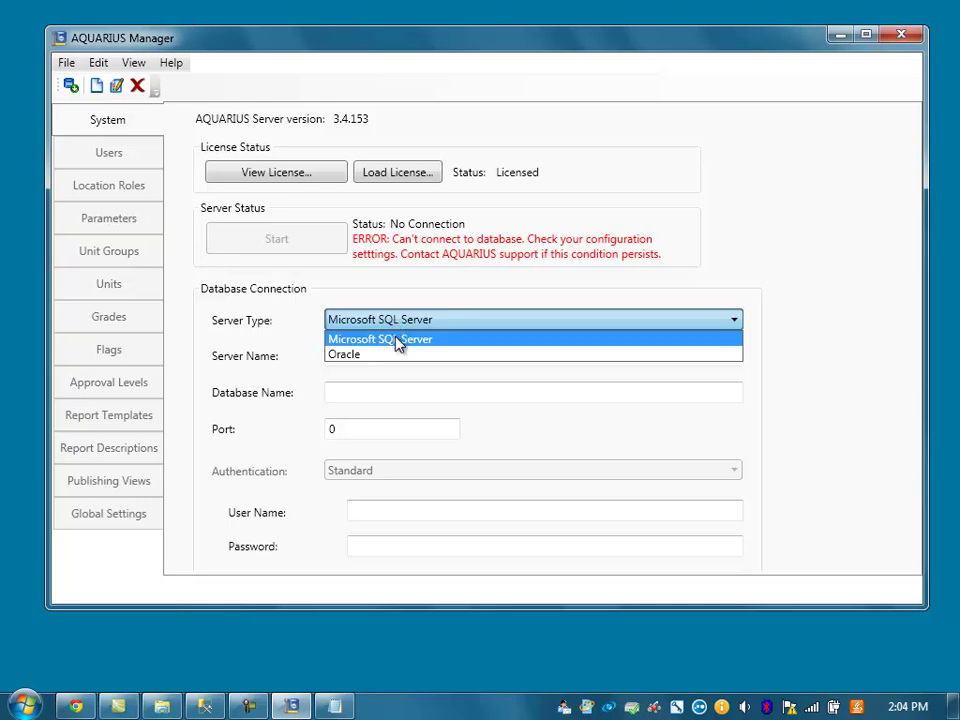
pyautogui.click(397, 340)
pyautogui.click(387, 357)
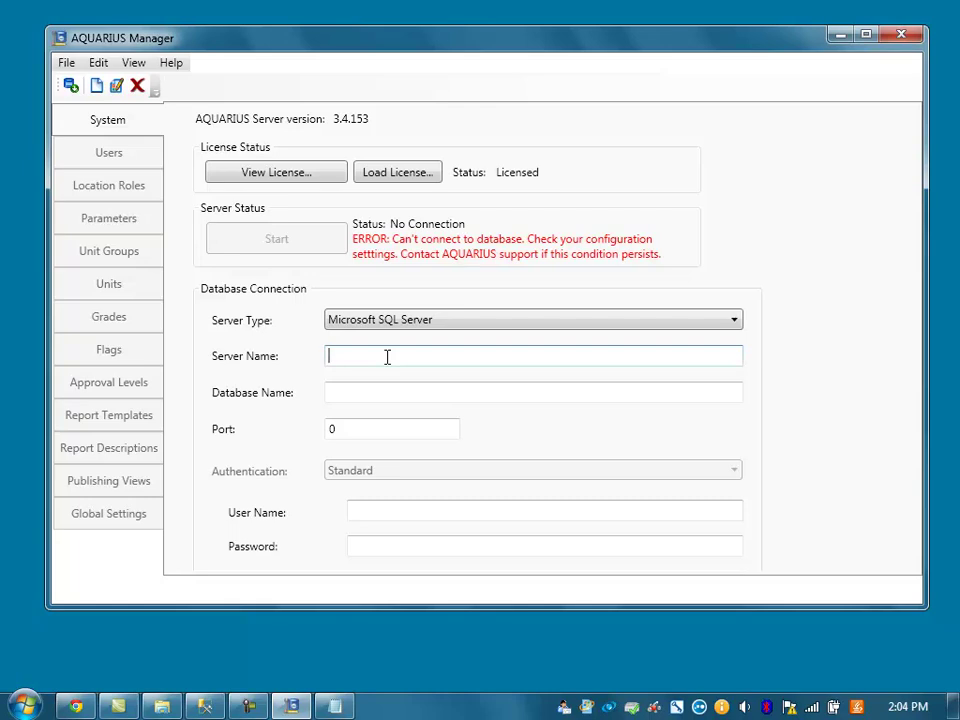
pyautogui.write('localhost')
pyautogui.click(373, 392)
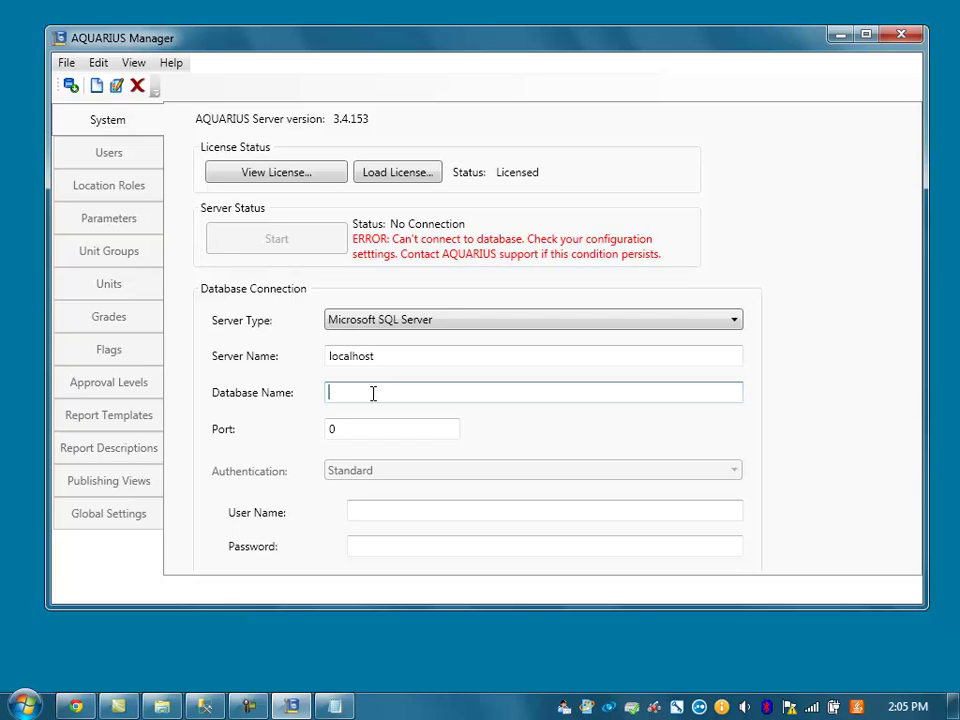
pyautogui.write('aquarius')
pyautogui.click(343, 435)
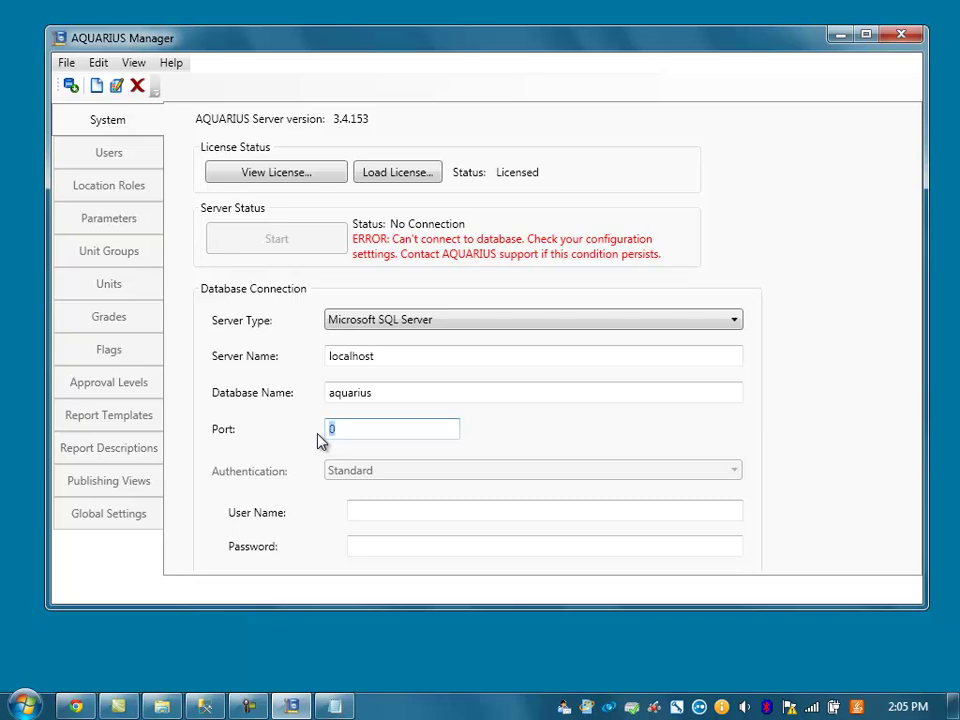
pyautogui.write('1433')
pyautogui.moveTo(359, 431); pyautogui.dragTo(328, 433)
# - Enter the database user name and password, and enlarge the window to show the buttons
pyautogui.click(369, 511)
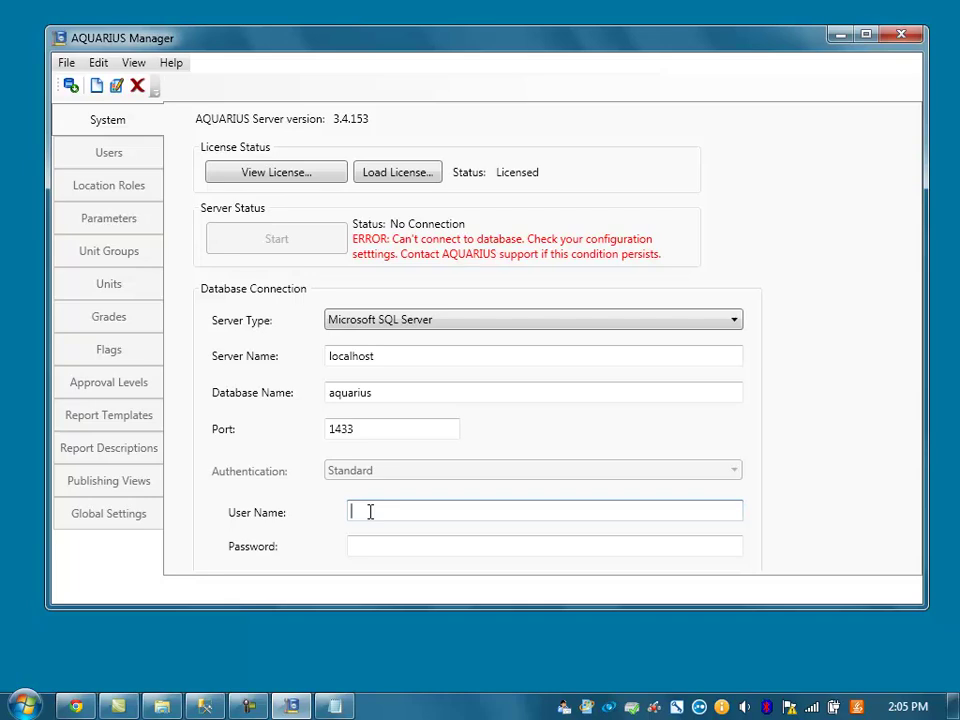
pyautogui.write('aquarius')
pyautogui.click(366, 542)
pyautogui.write('aq')
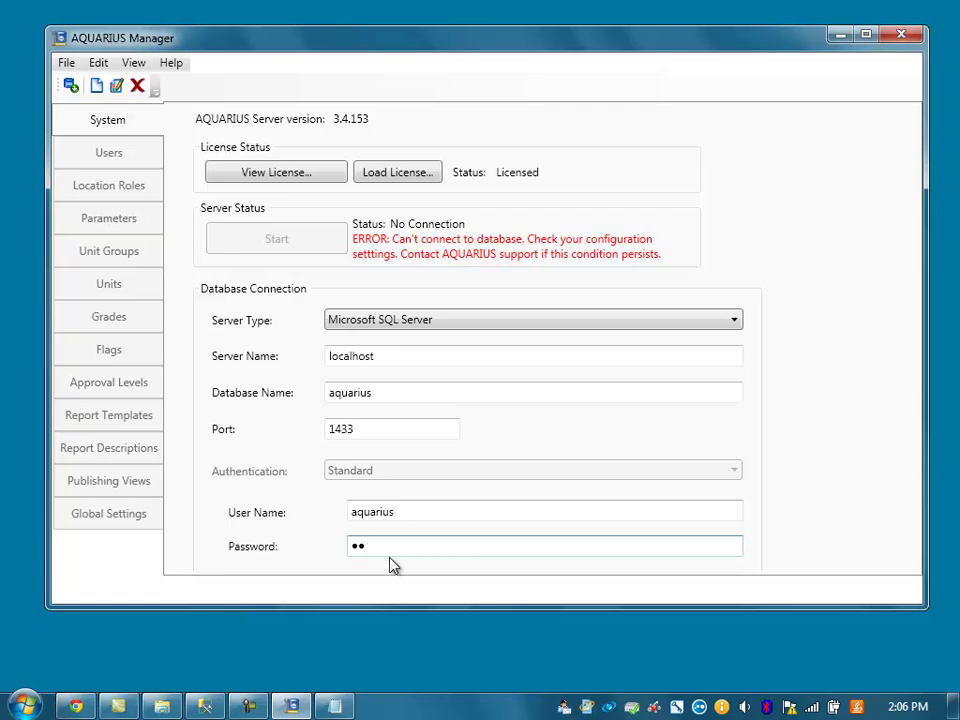
pyautogui.moveTo(388, 607); pyautogui.dragTo(381, 671)
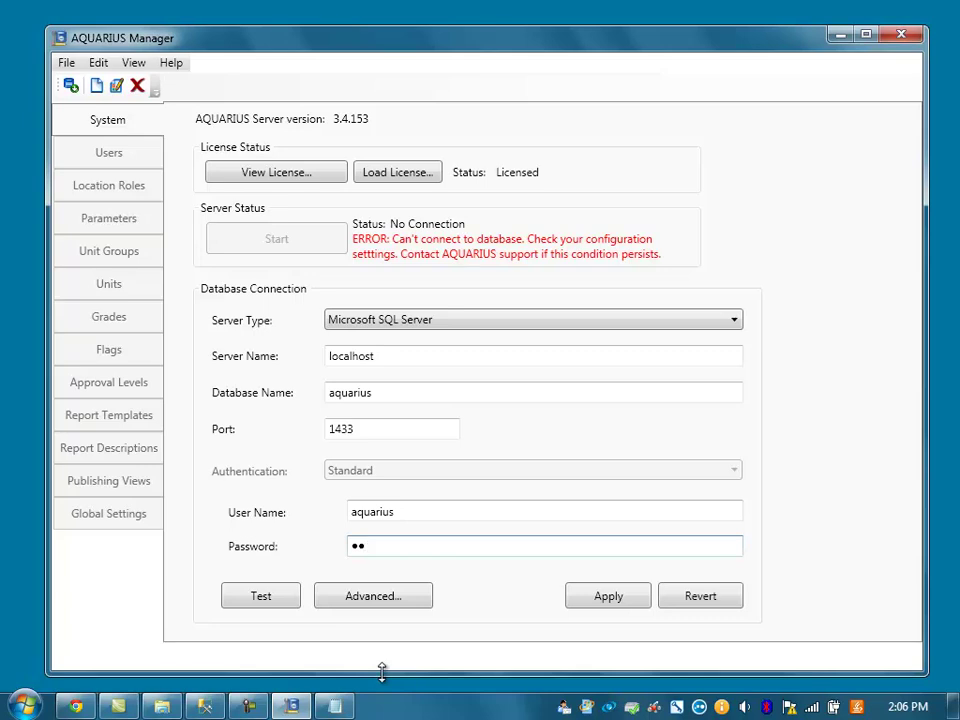
# - Test and apply the database connection, then start the AQUARIUS server
pyautogui.click(292, 597)
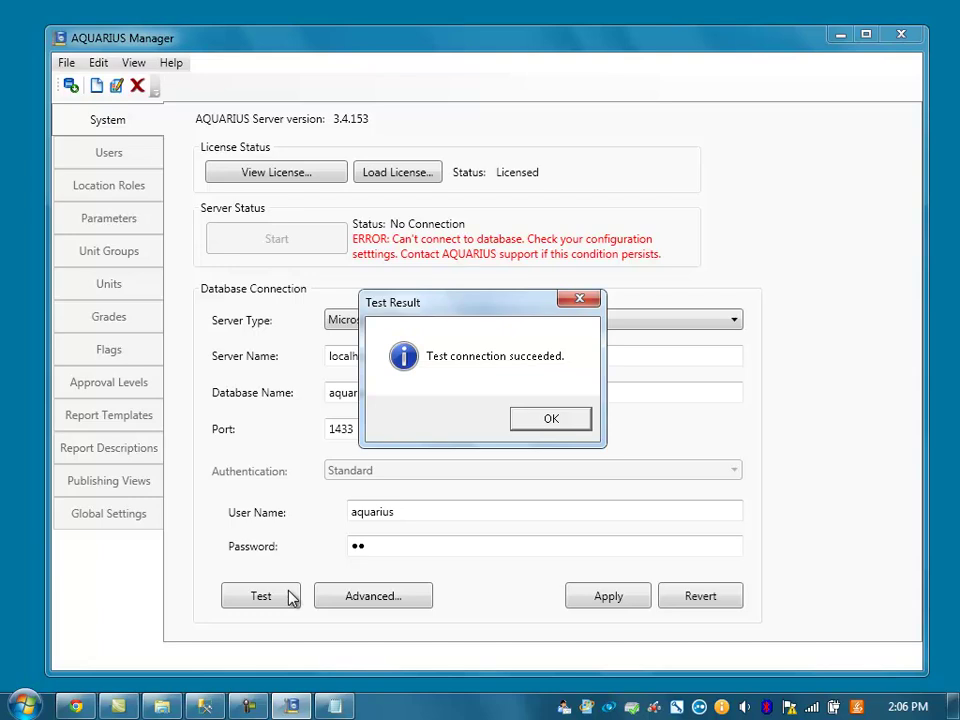
pyautogui.click(537, 424)
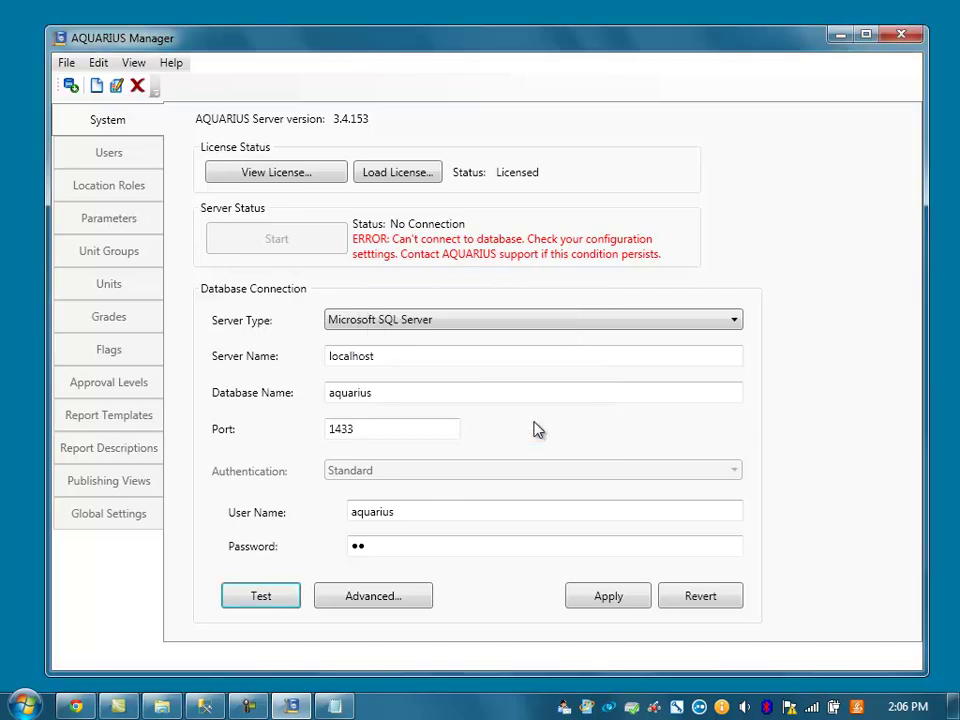
pyautogui.click(600, 597)
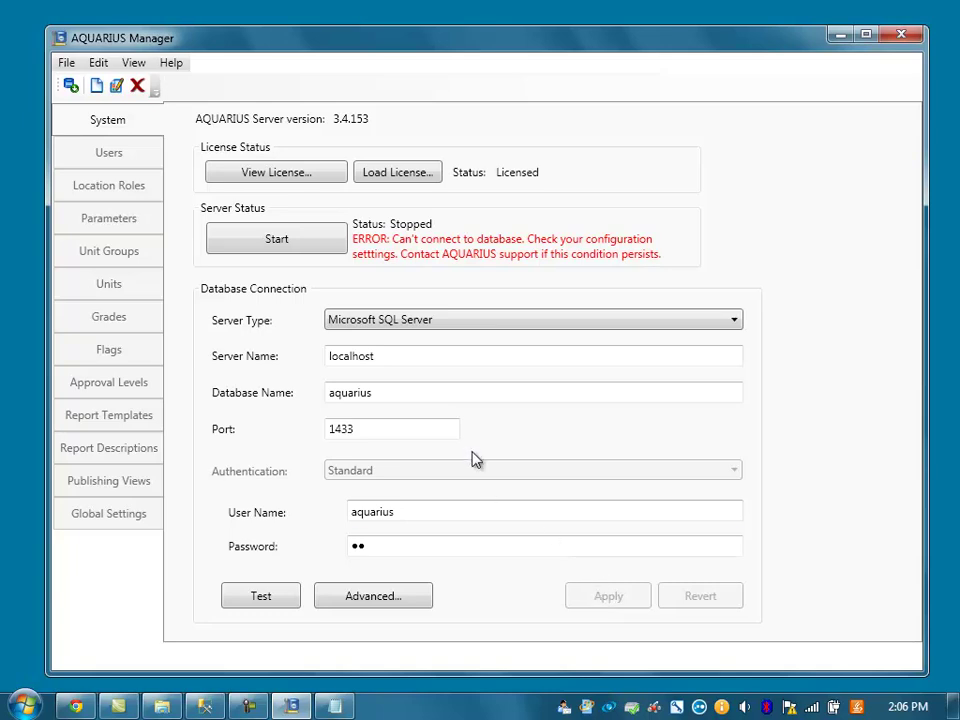
pyautogui.click(328, 250)
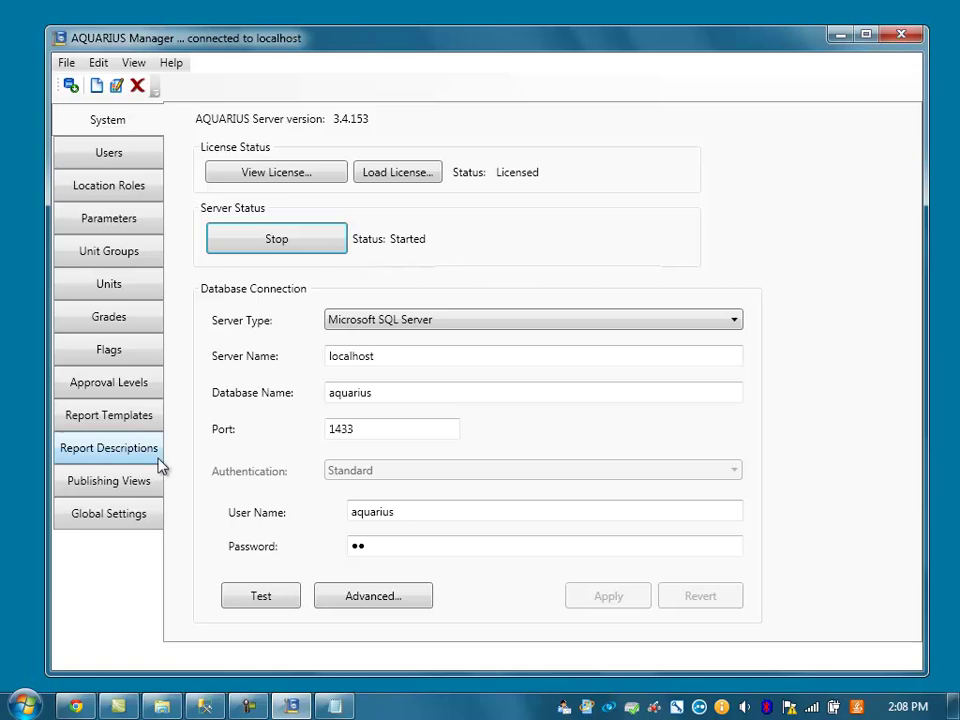
pyautogui.click(76, 707)
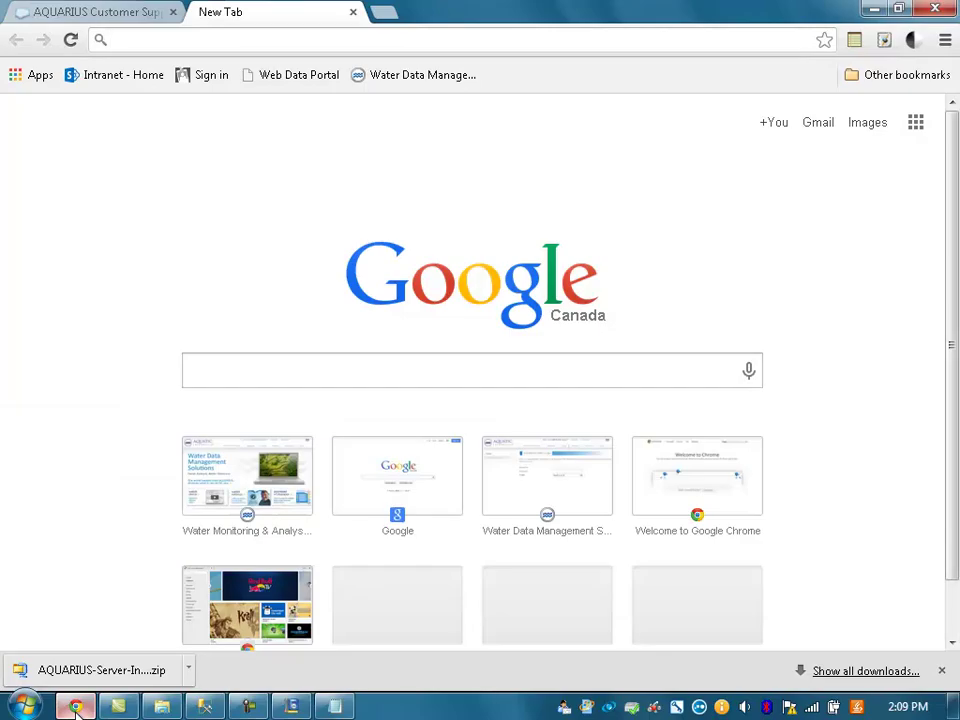
pyautogui.write('http://localho')
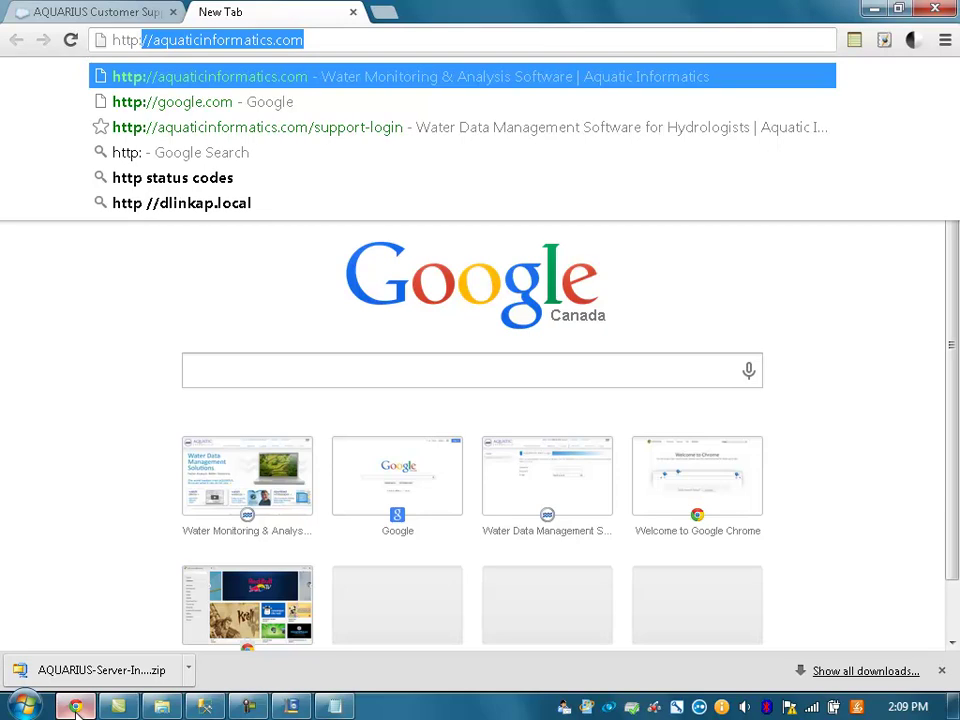
pyautogui.write('st/')
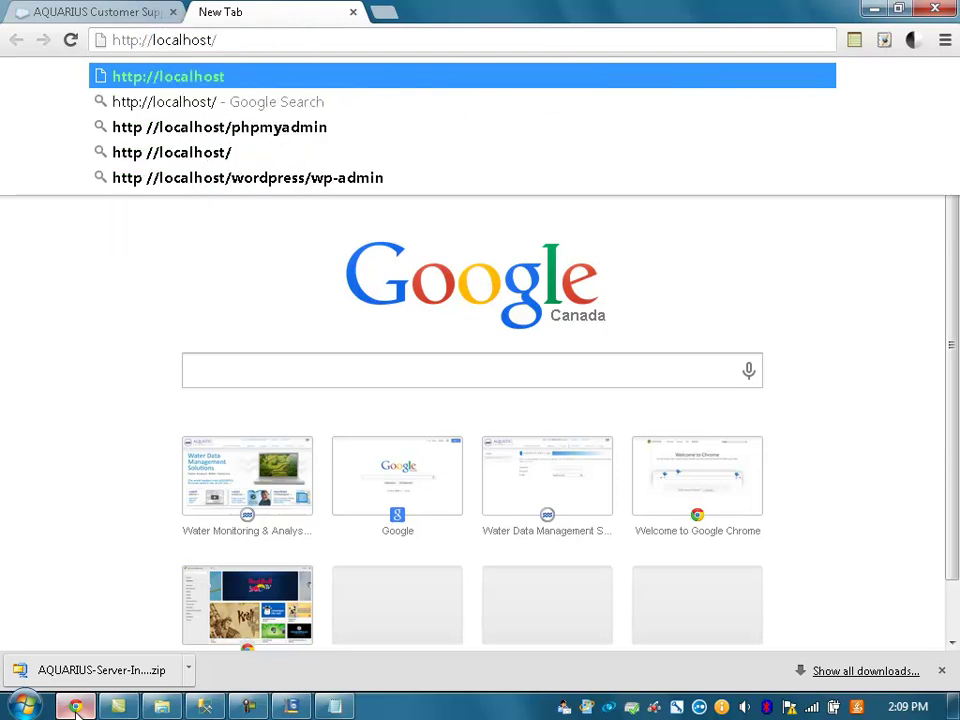
pyautogui.write('aquarius')
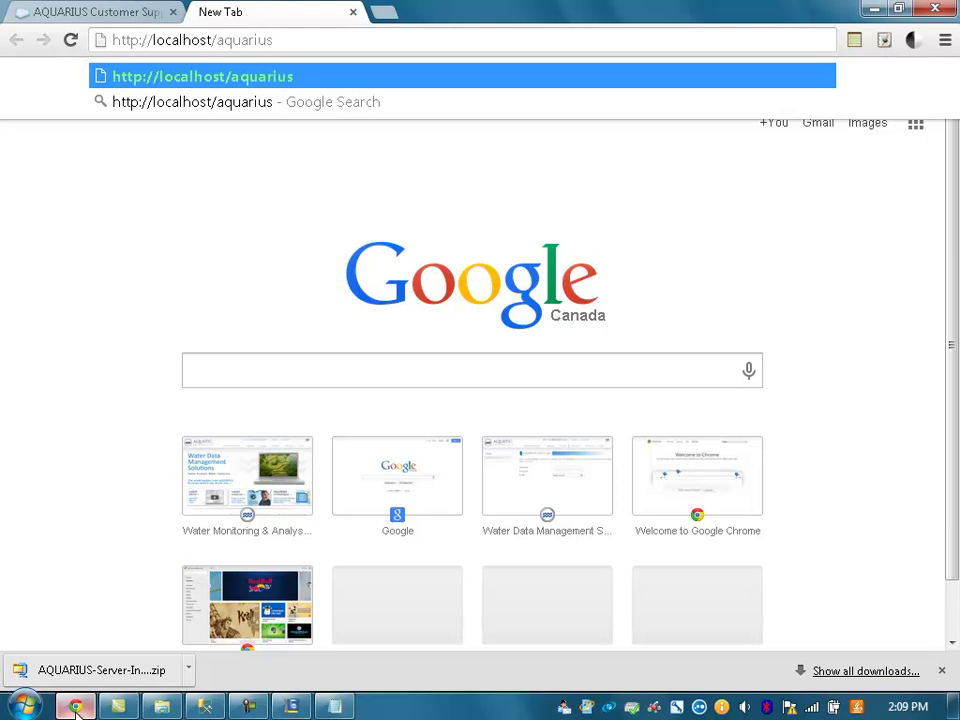
pyautogui.press('Return')
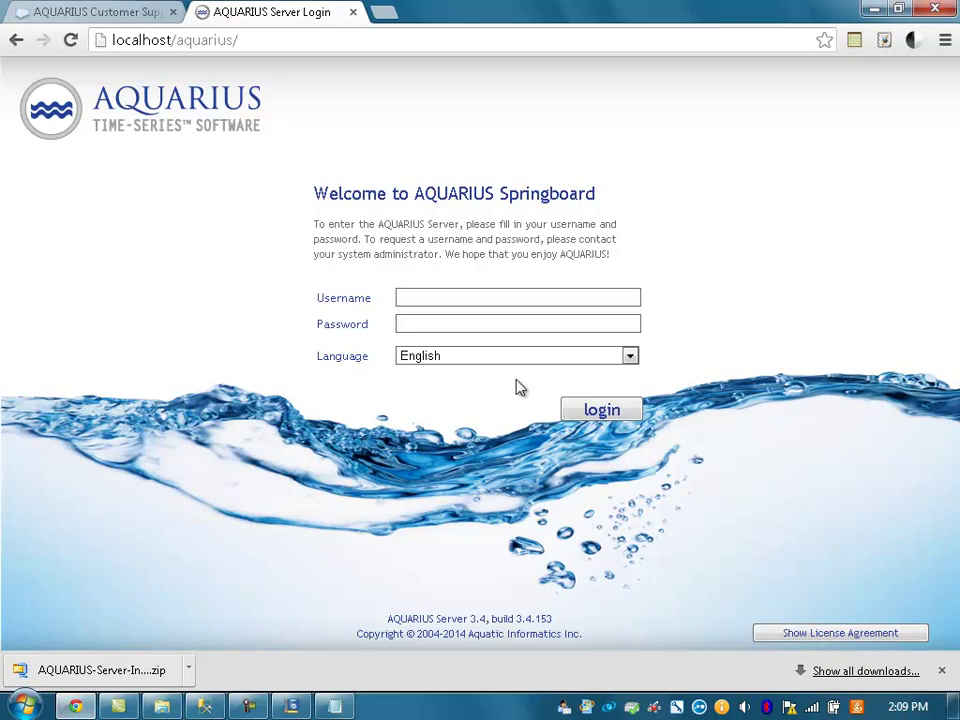
# - Log in to Springboard with the administrator username and password
pyautogui.click(476, 298)
pyautogui.write('admin')
pyautogui.press('Tab')
pyautogui.write('admin')
pyautogui.press('Tab')
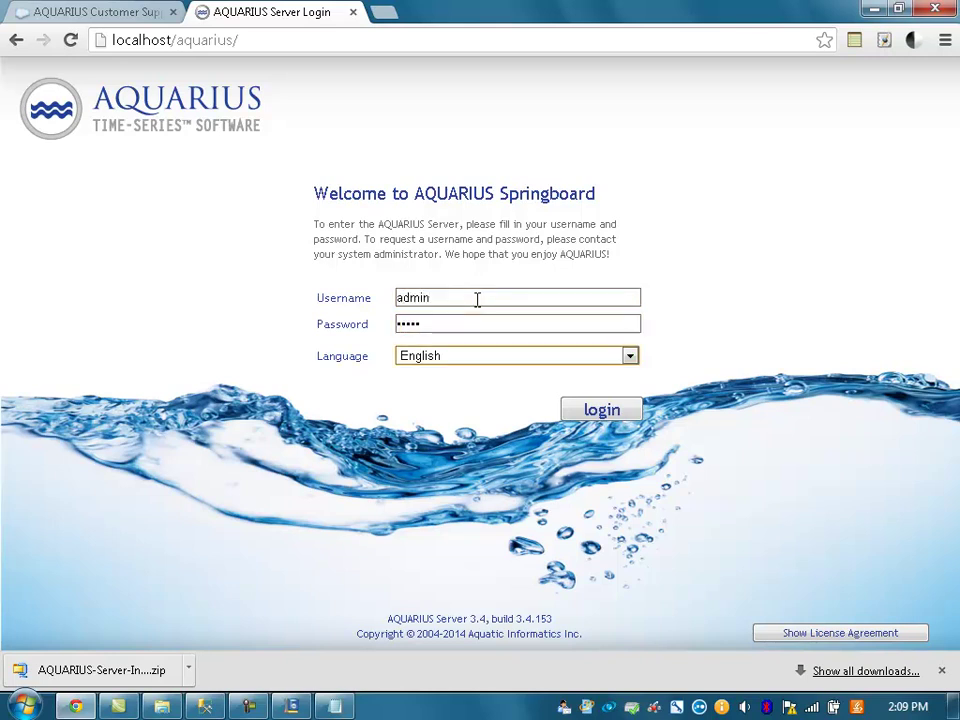
pyautogui.click(476, 298)
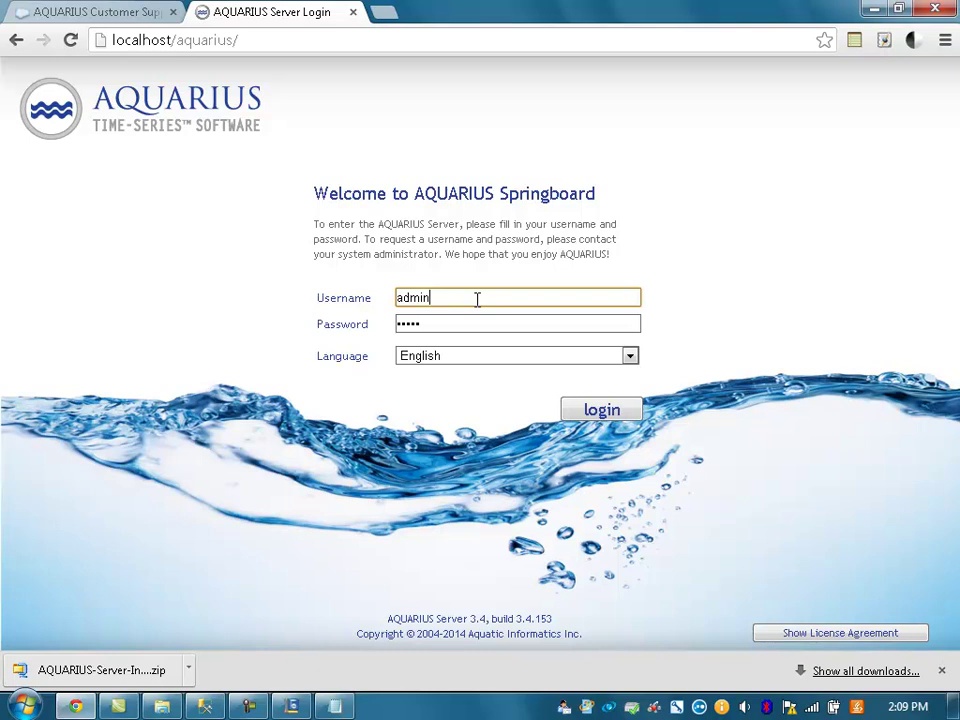
pyautogui.click(461, 323)
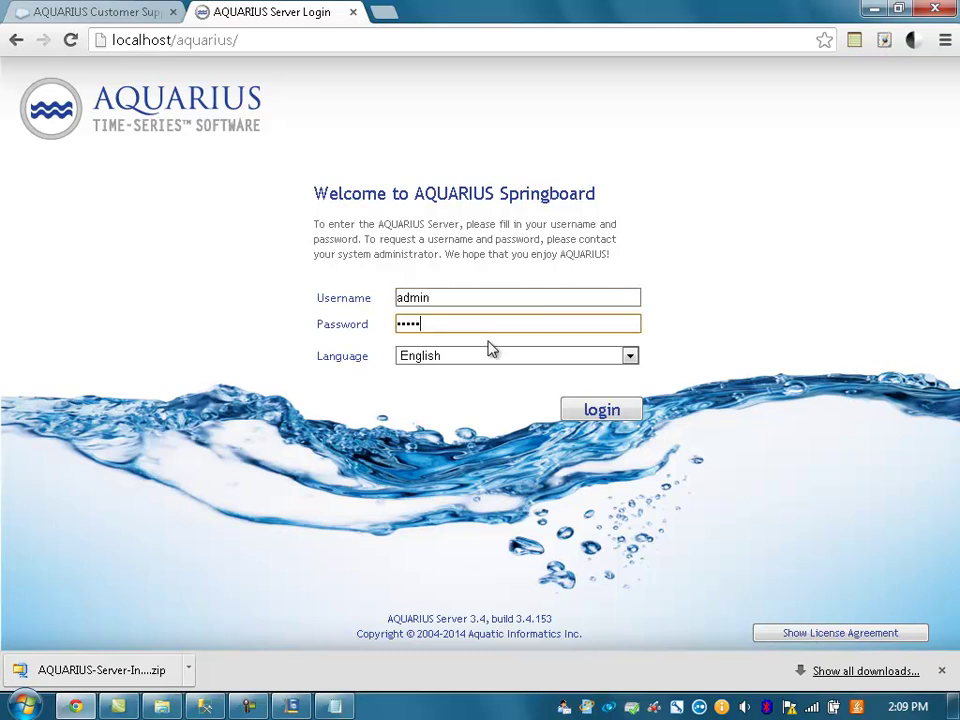
pyautogui.click(608, 412)
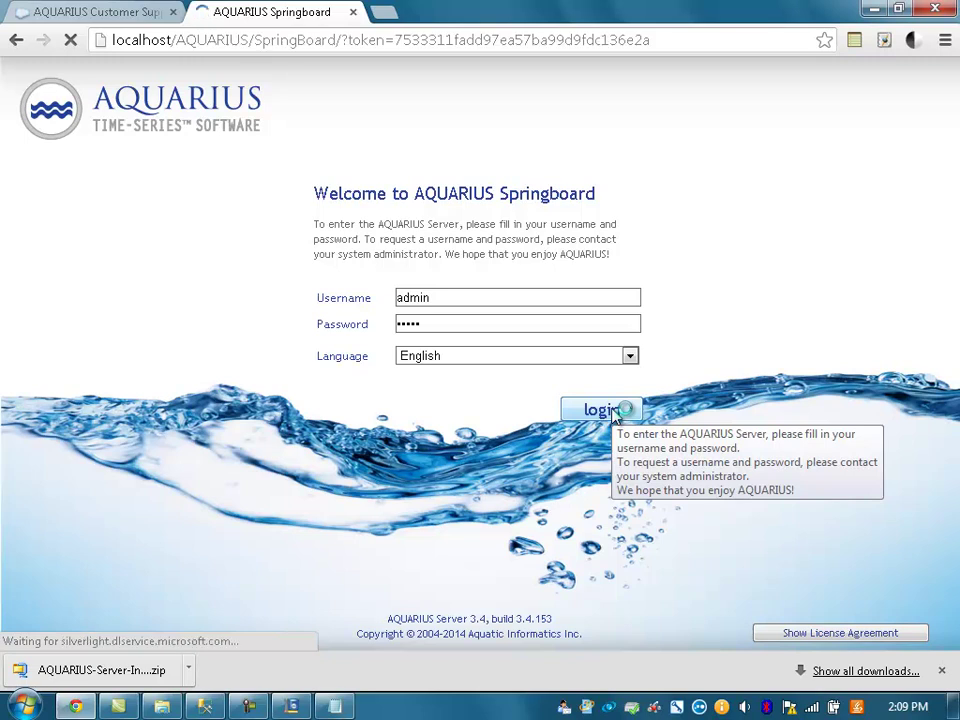